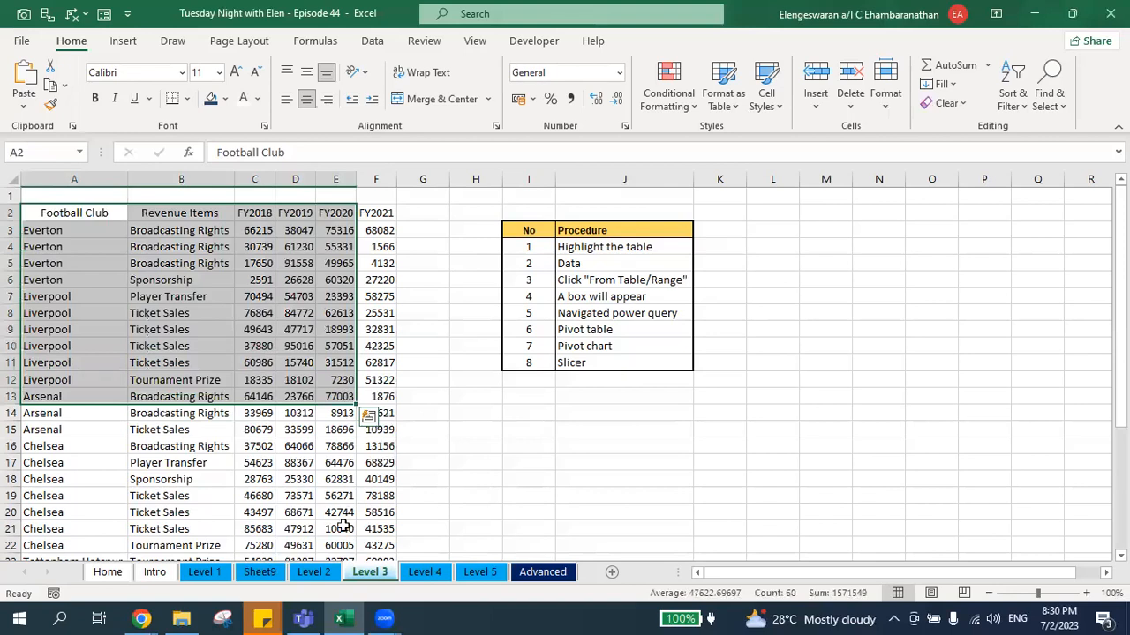
# Import the football club revenue table A2:F33 on the Level 3 sheet into Power Query as a table with headers.
pyautogui.click(330, 573)
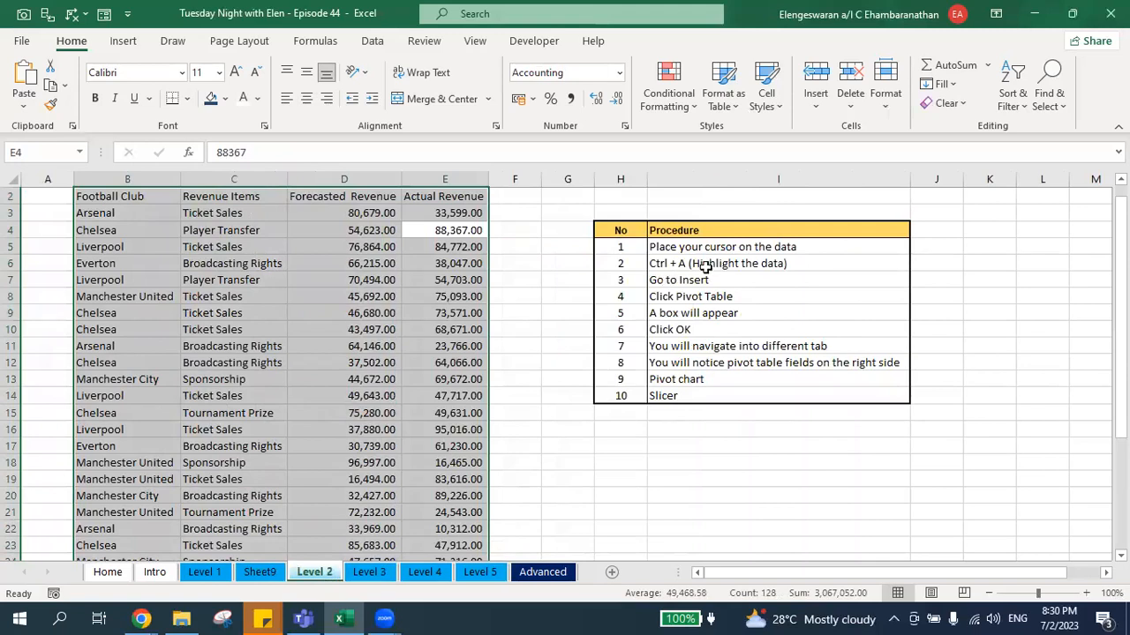
pyautogui.click(389, 577)
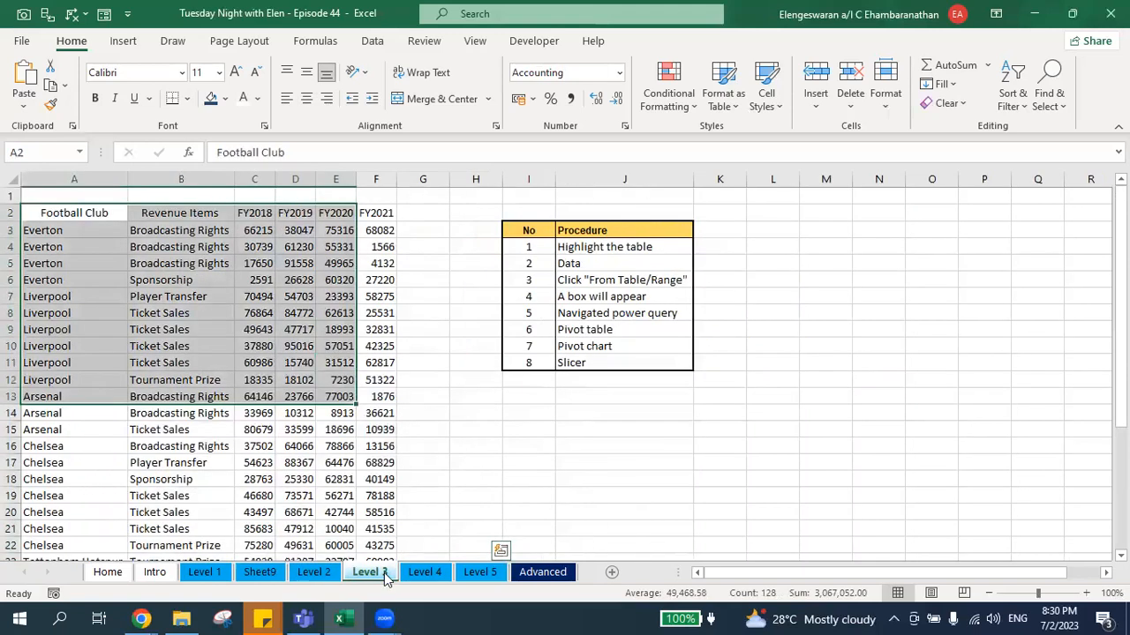
pyautogui.click(300, 327)
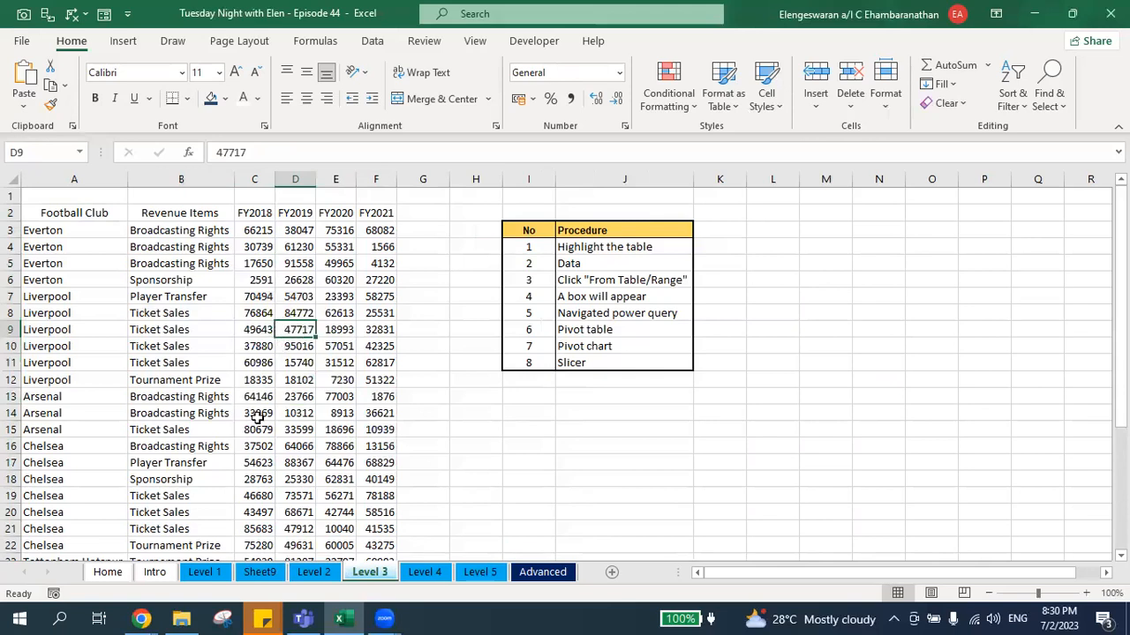
pyautogui.hotkey('ctrl', 'a')
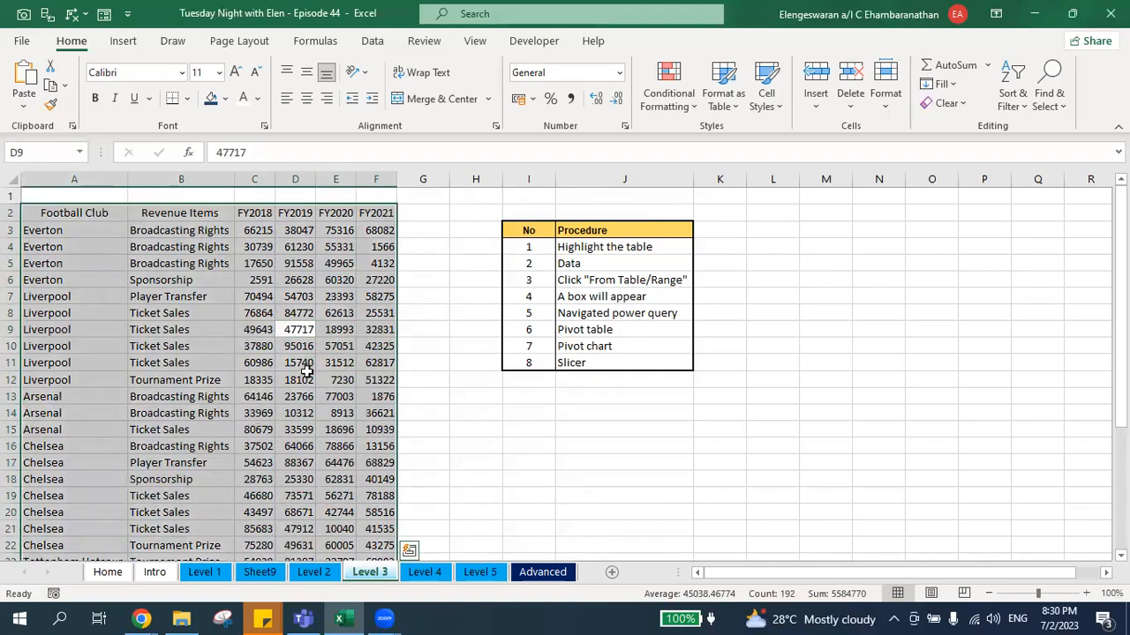
pyautogui.click(371, 41)
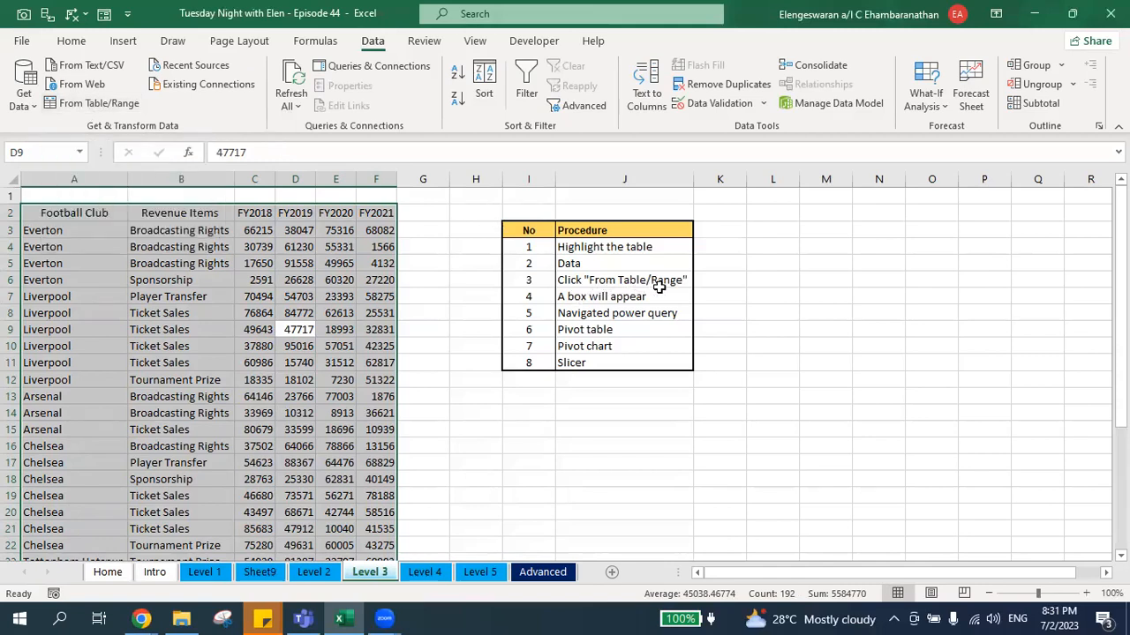
pyautogui.click(85, 104)
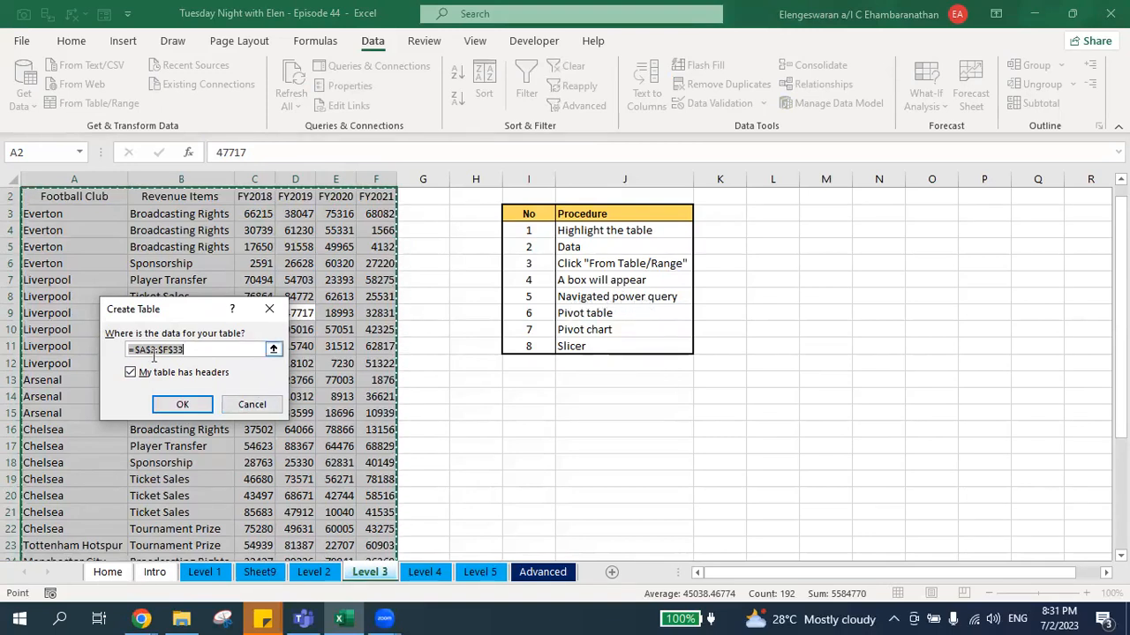
pyautogui.click(169, 403)
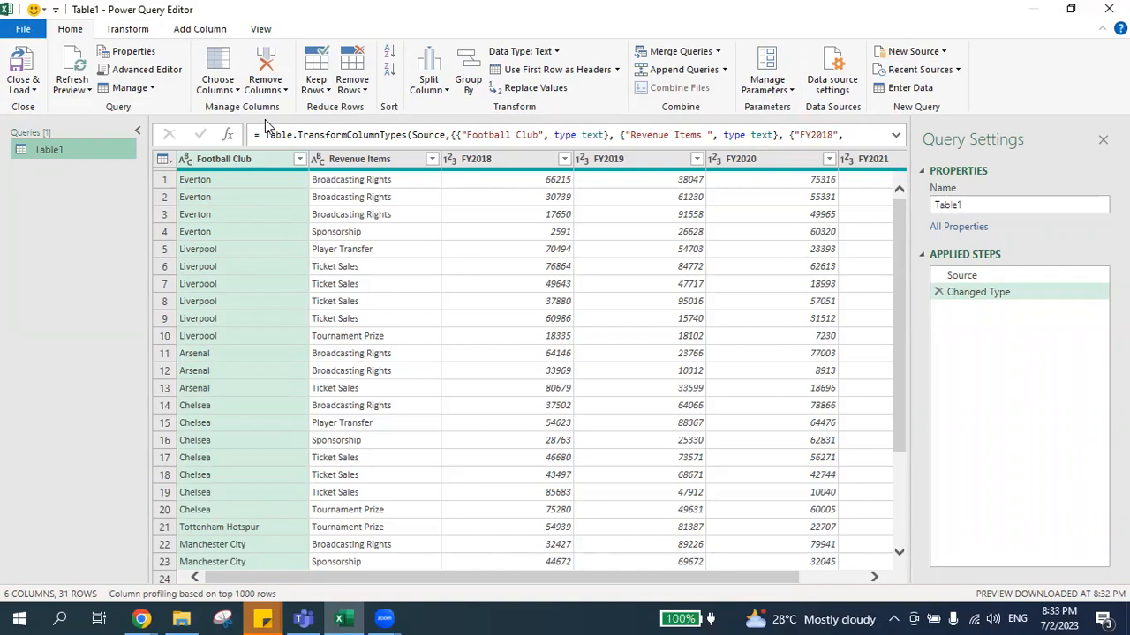
# Unpivot the FY2018 to FY2021 columns of the query.
pyautogui.click(499, 162)
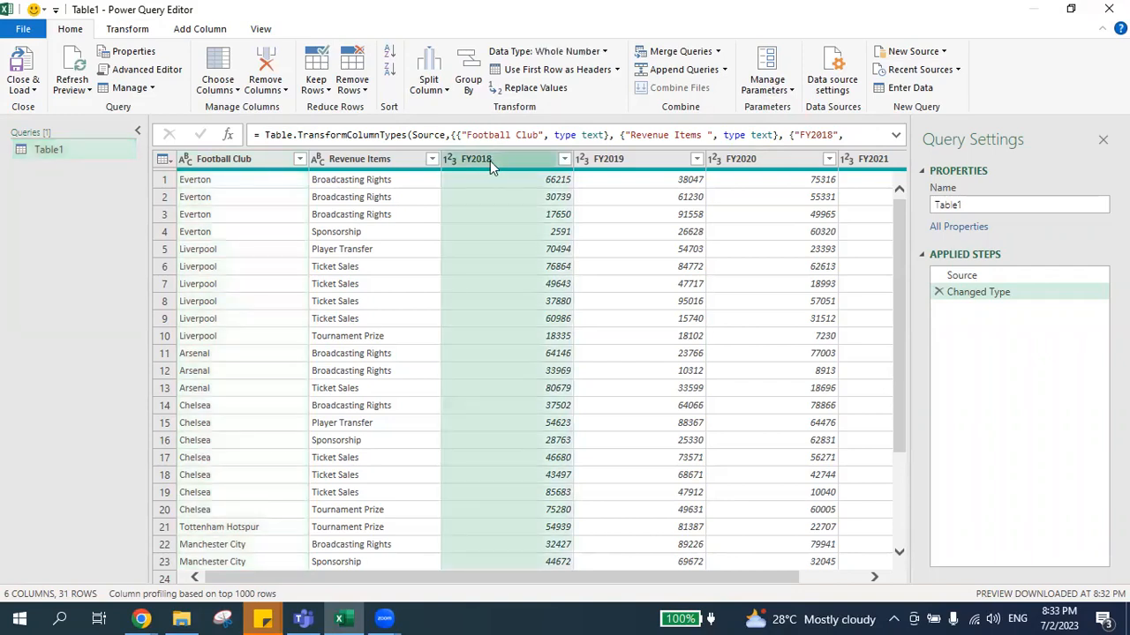
pyautogui.moveTo(694, 580); pyautogui.dragTo(787, 581)
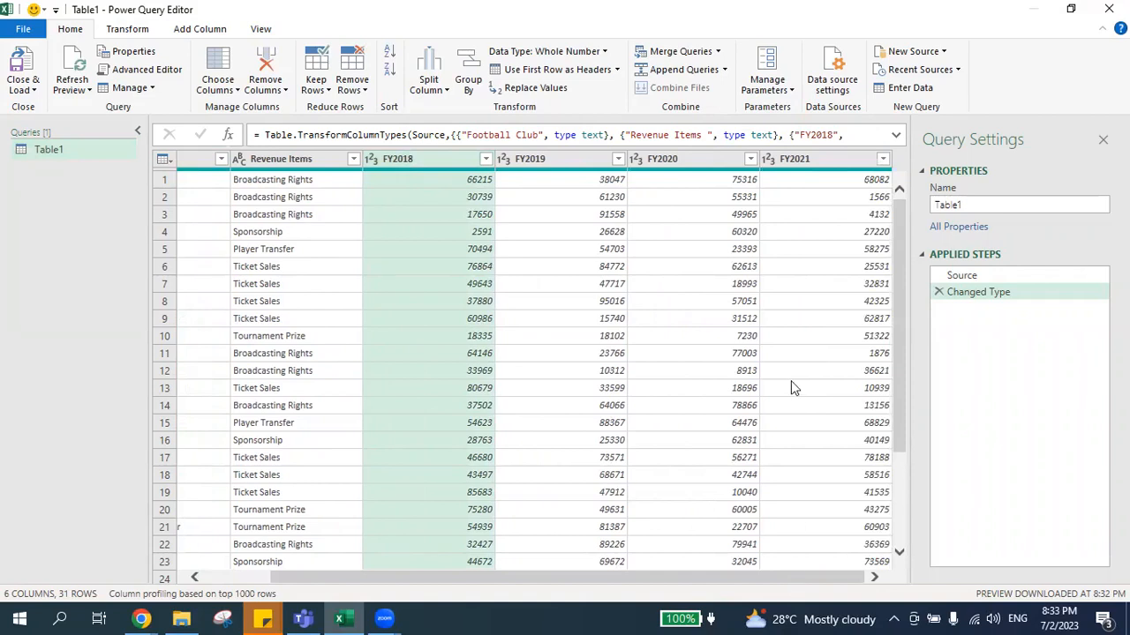
pyautogui.keyDown('shift'); pyautogui.click(797, 160); pyautogui.keyUp('shift')
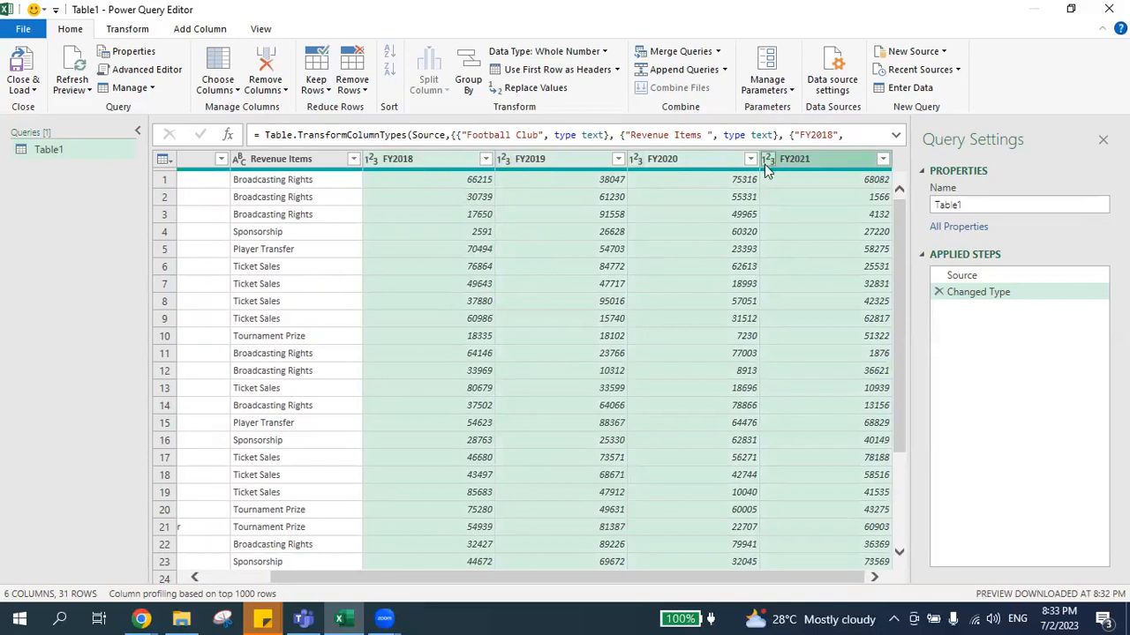
pyautogui.click(447, 159)
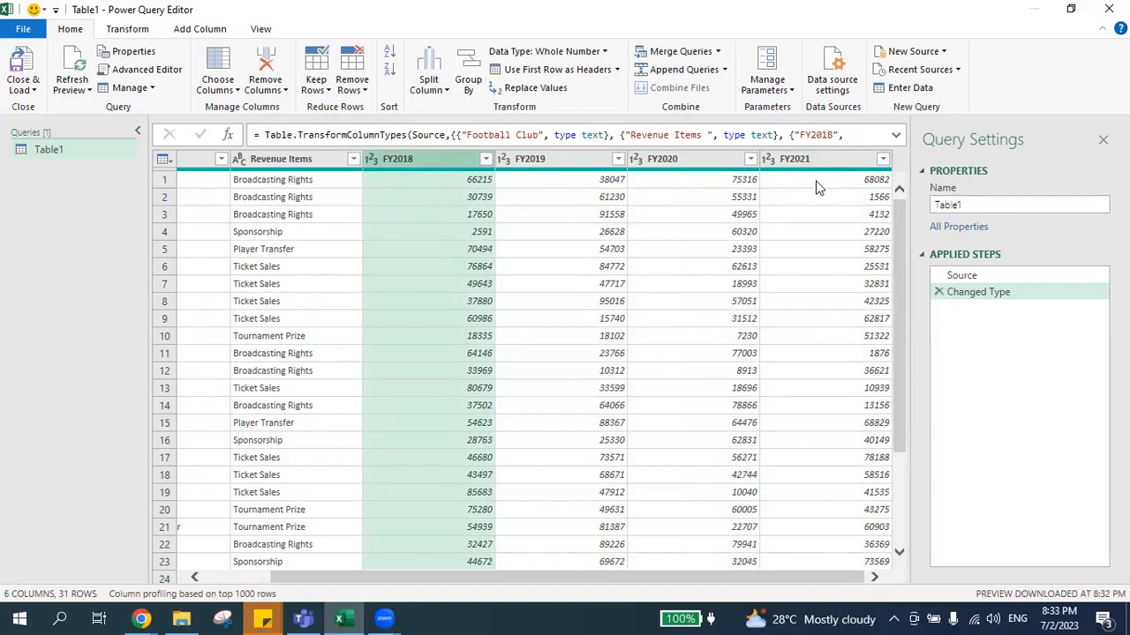
pyautogui.keyDown('shift'); pyautogui.click(773, 166); pyautogui.keyUp('shift')
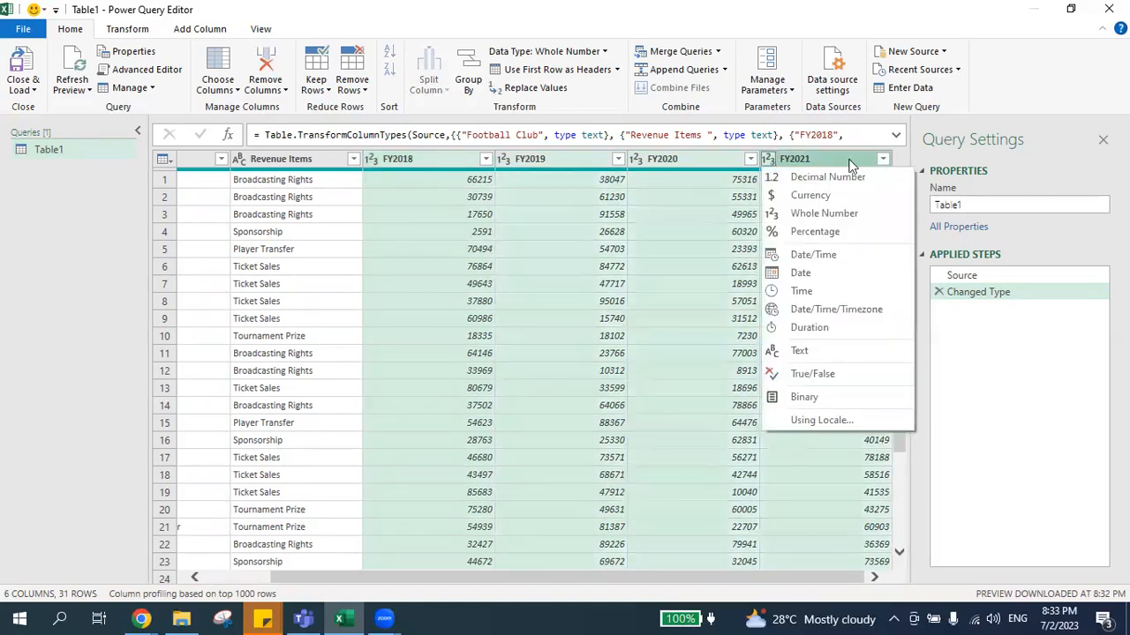
pyautogui.click(123, 32)
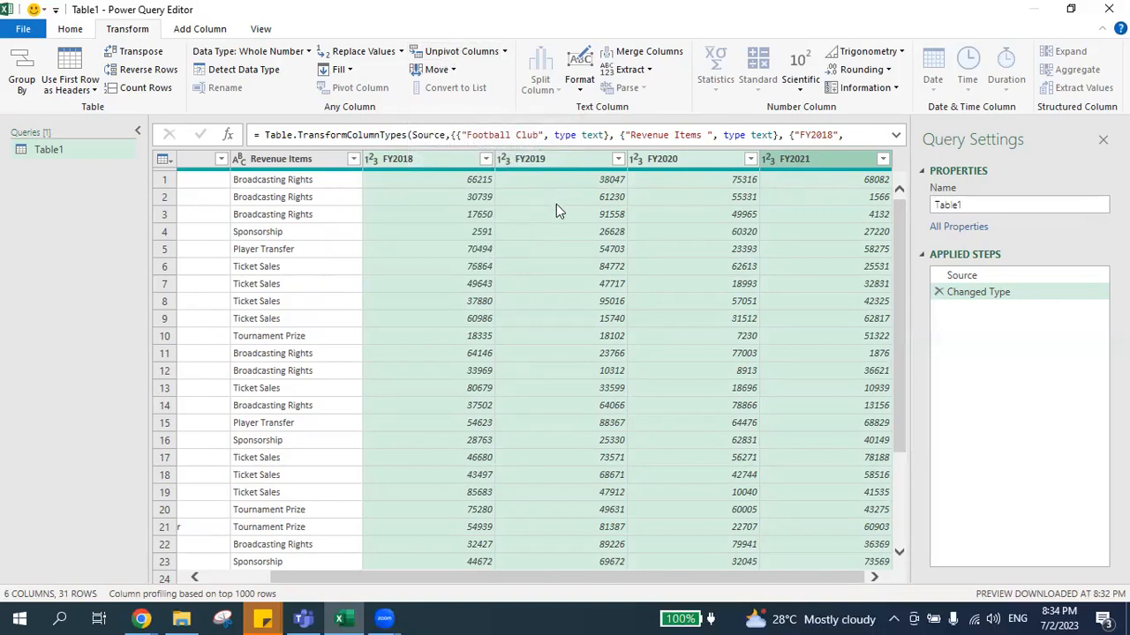
pyautogui.click(468, 60)
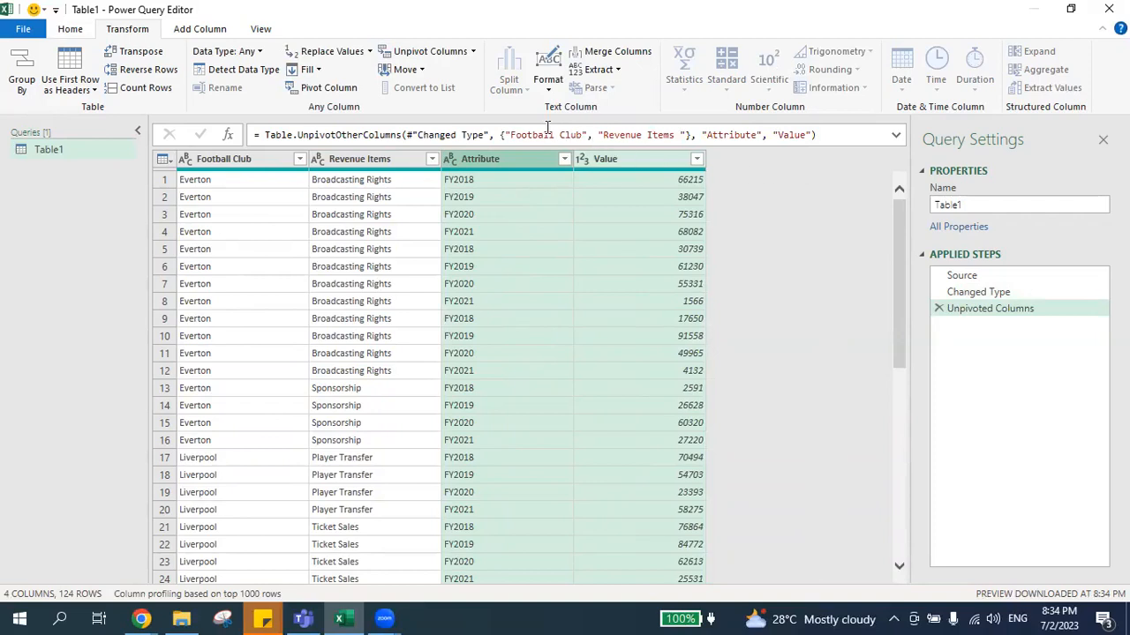
# Rename the Attribute column FY and the Value column Currency, and load the query into the workbook.
pyautogui.doubleClick(487, 159)
pyautogui.write('FY')
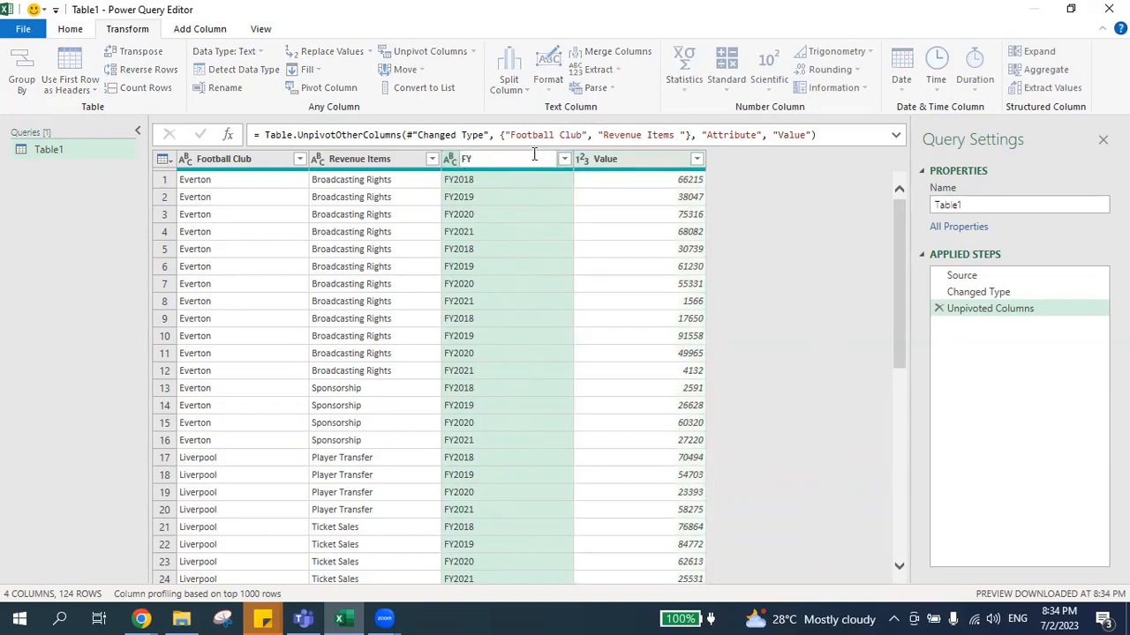
pyautogui.press('Return')
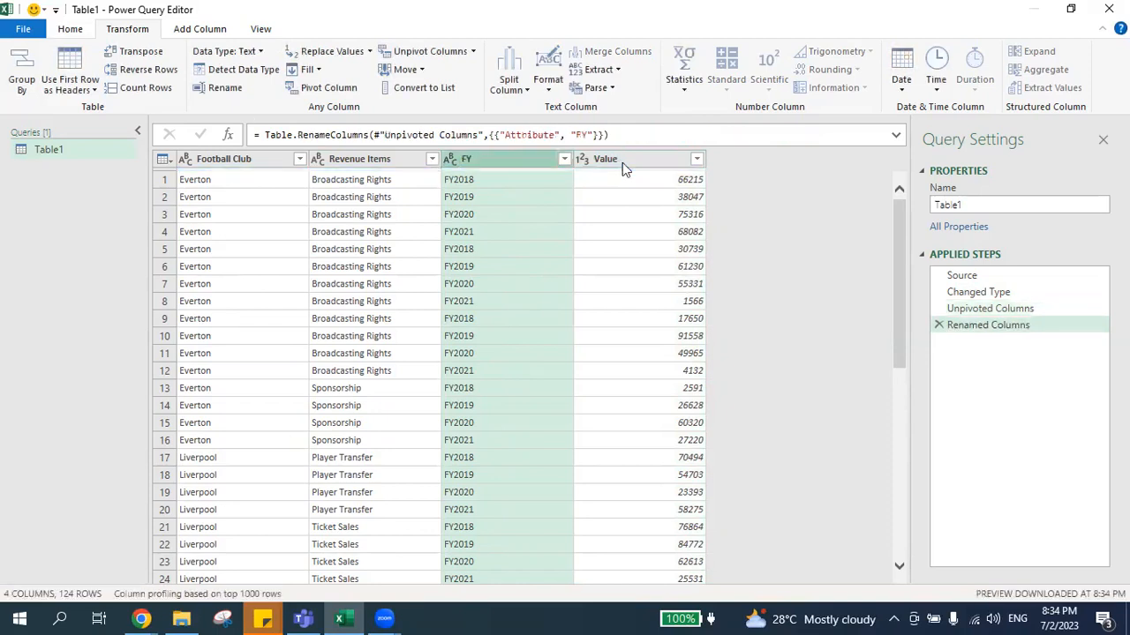
pyautogui.doubleClick(621, 159)
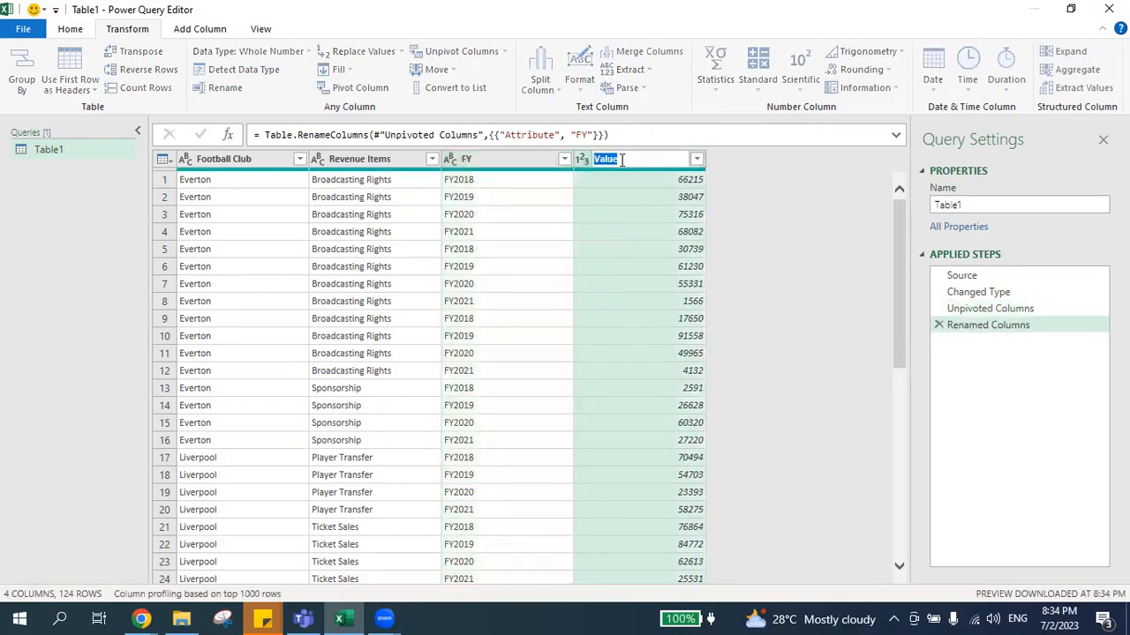
pyautogui.write('c')
pyautogui.click(74, 32)
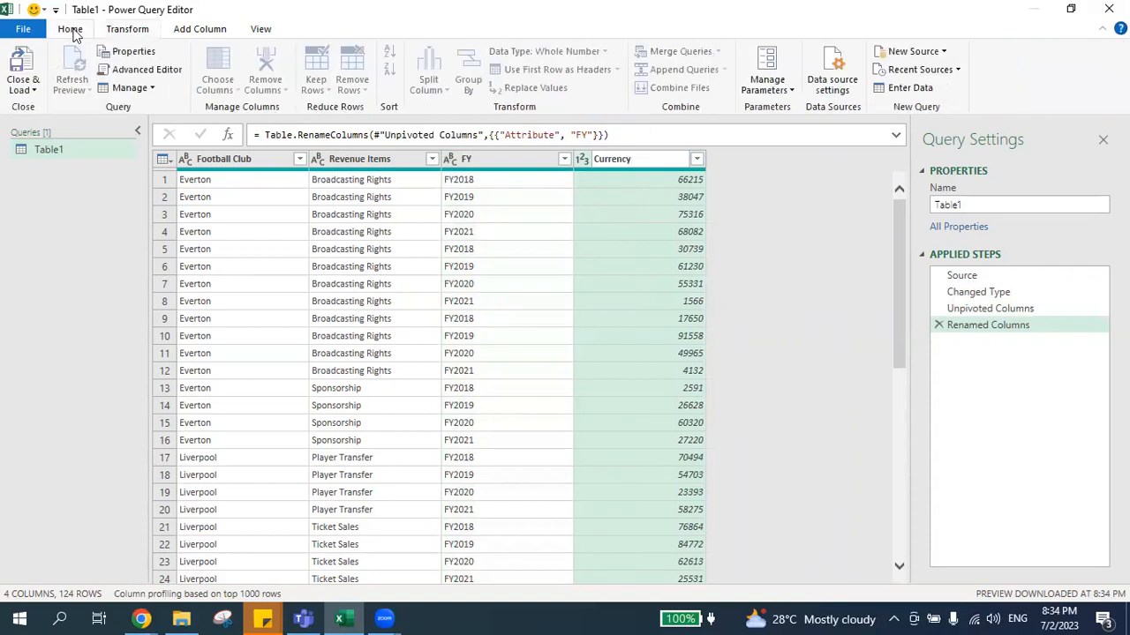
pyautogui.click(23, 68)
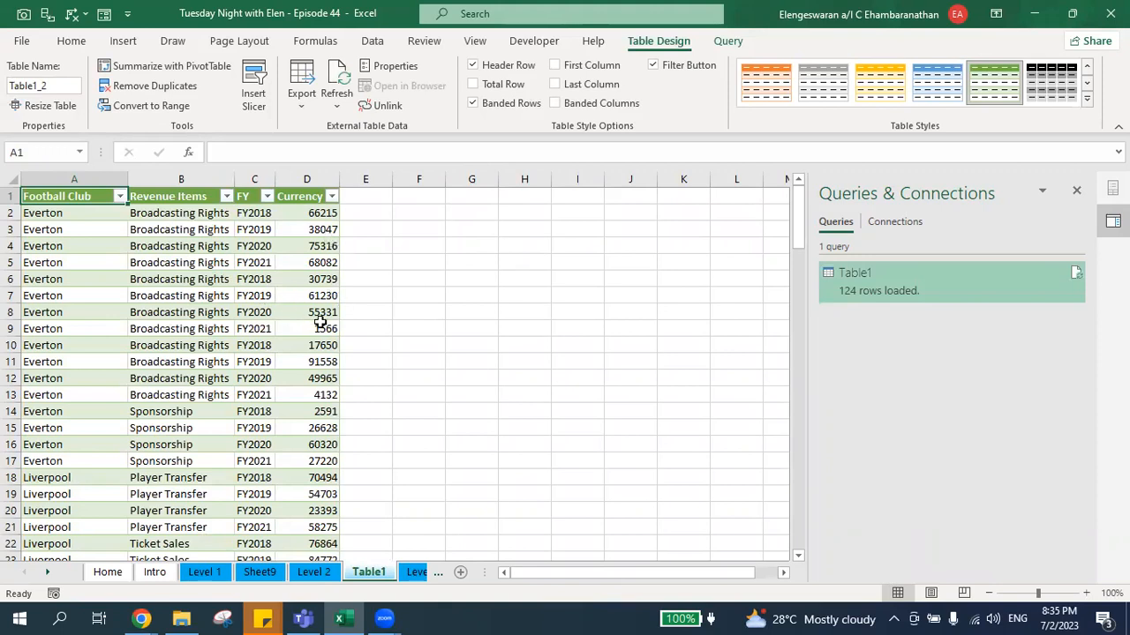
# Start a PivotTable from the entire loaded table, choosing an existing worksheet as its destination.
pyautogui.click(254, 327)
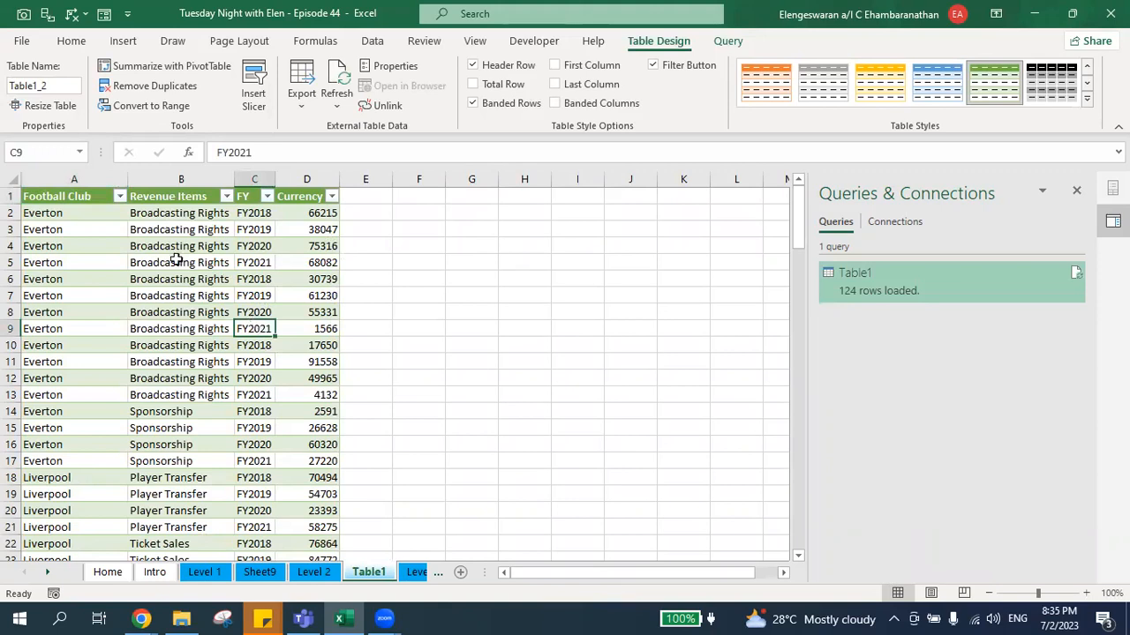
pyautogui.click(139, 246)
pyautogui.hotkey('ctrl', 'a')
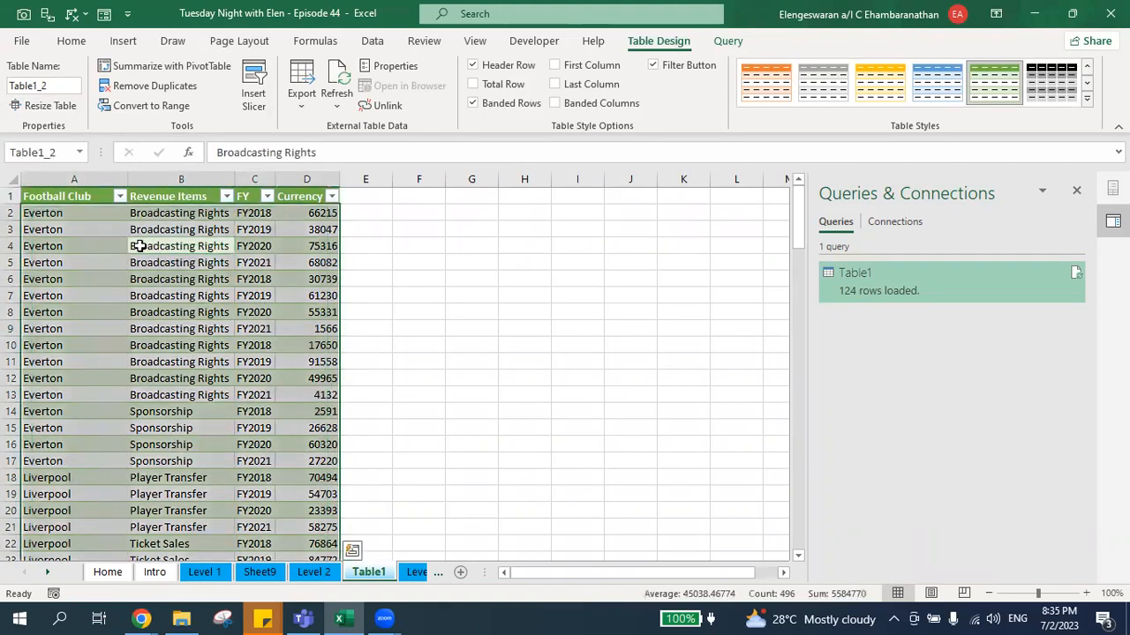
pyautogui.click(123, 43)
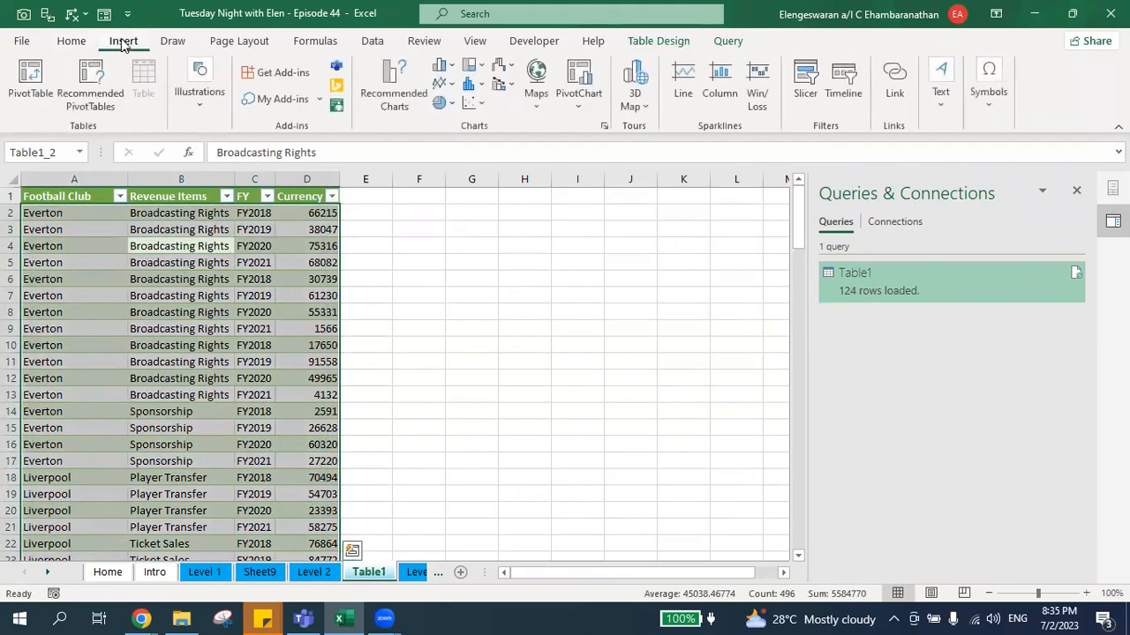
pyautogui.click(30, 70)
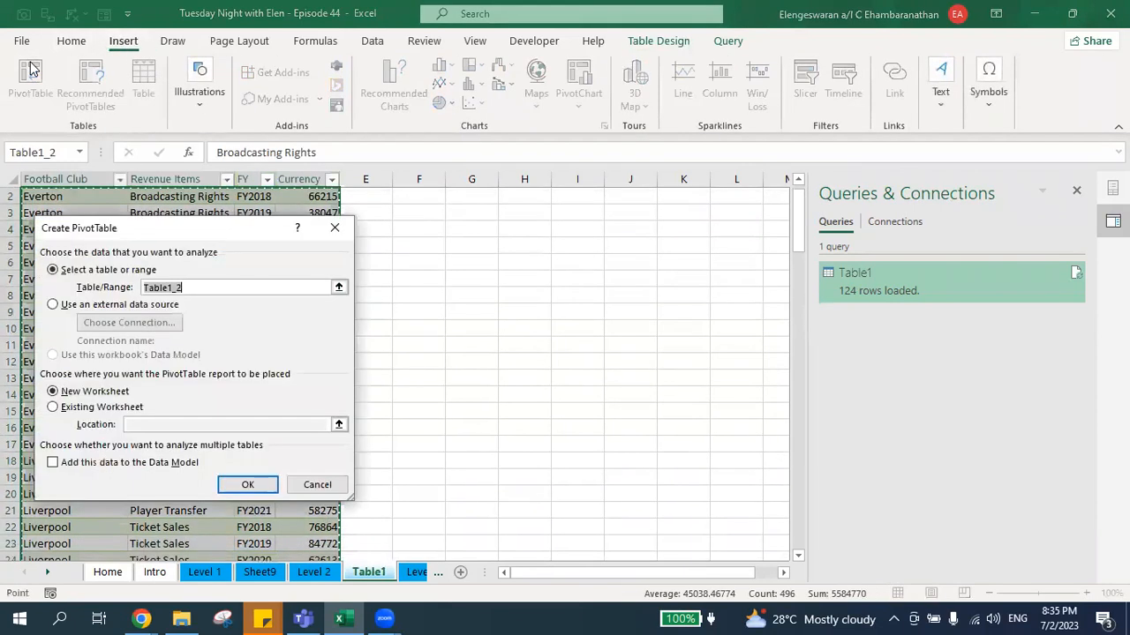
pyautogui.click(117, 409)
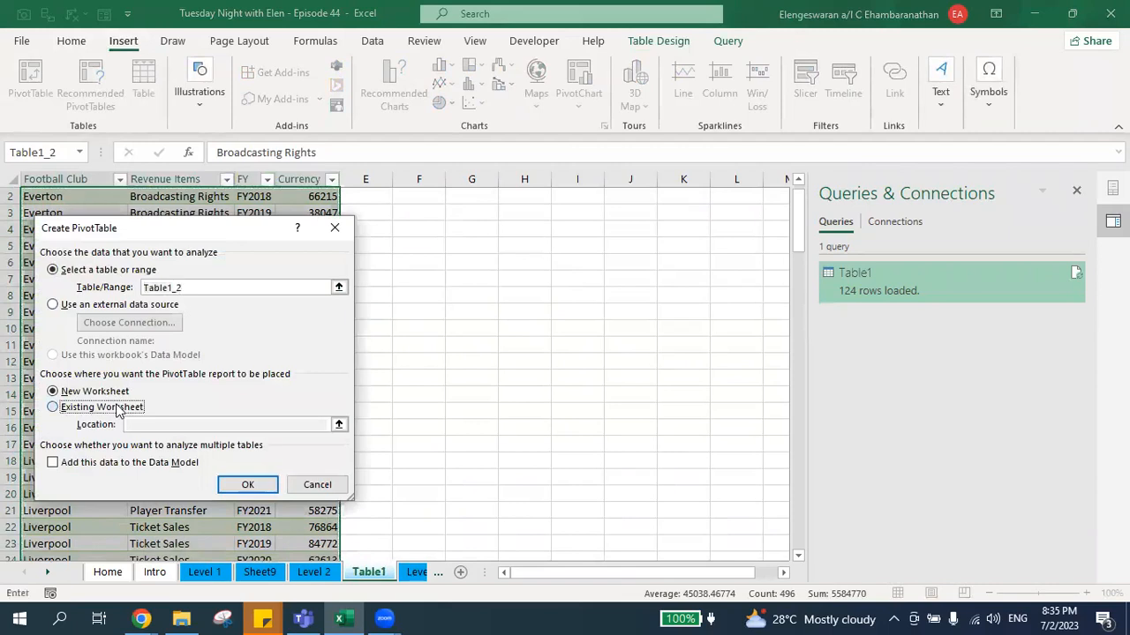
# Try to place the PivotTable at cell F2 of the Table1 sheet.
pyautogui.click(421, 331)
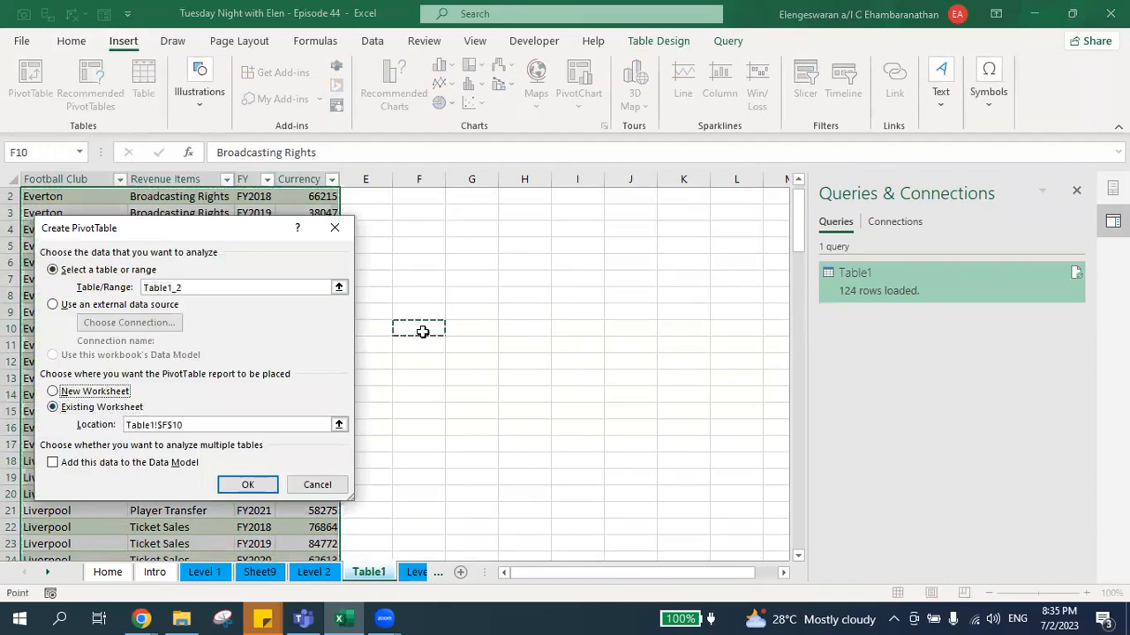
pyautogui.press('Up')
pyautogui.press('Down')
pyautogui.press('Up')
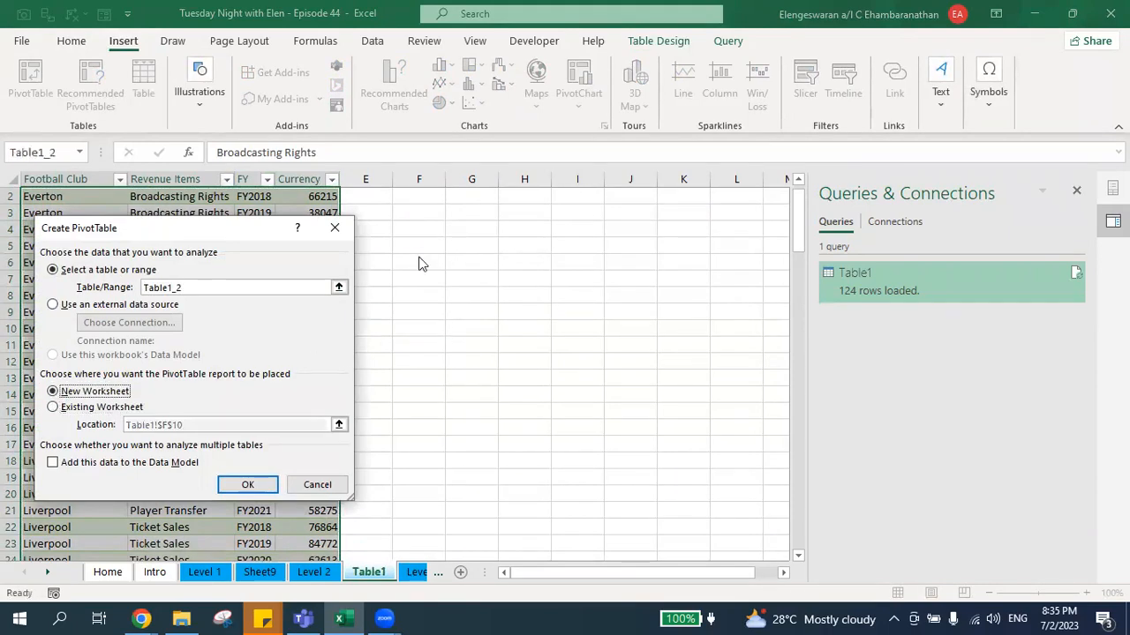
pyautogui.click(81, 410)
pyautogui.click(434, 200)
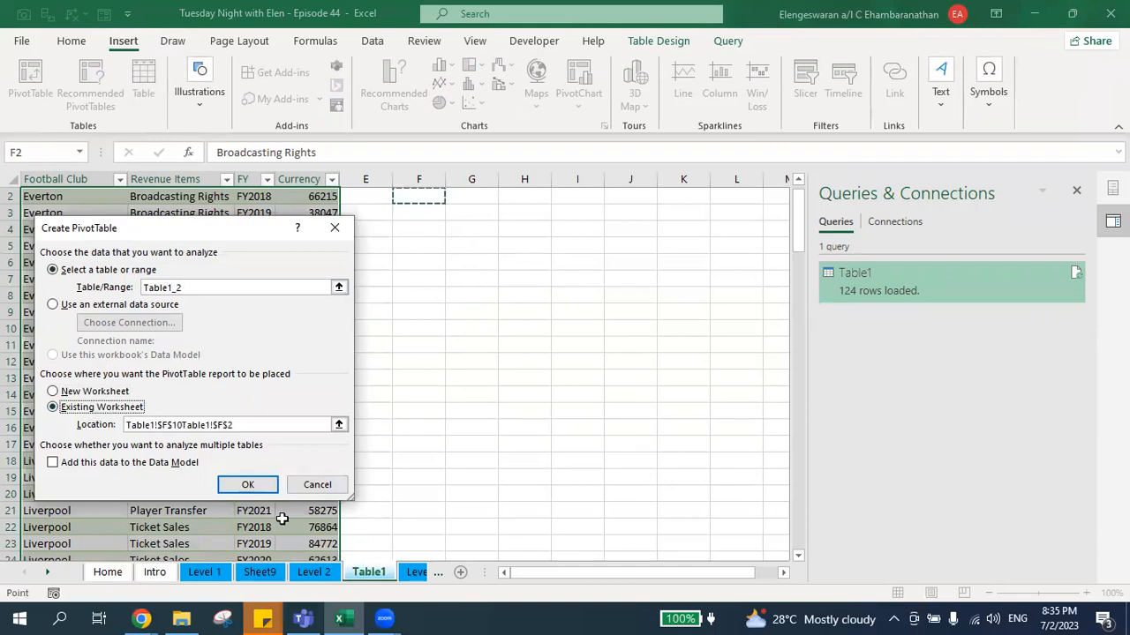
pyautogui.click(247, 485)
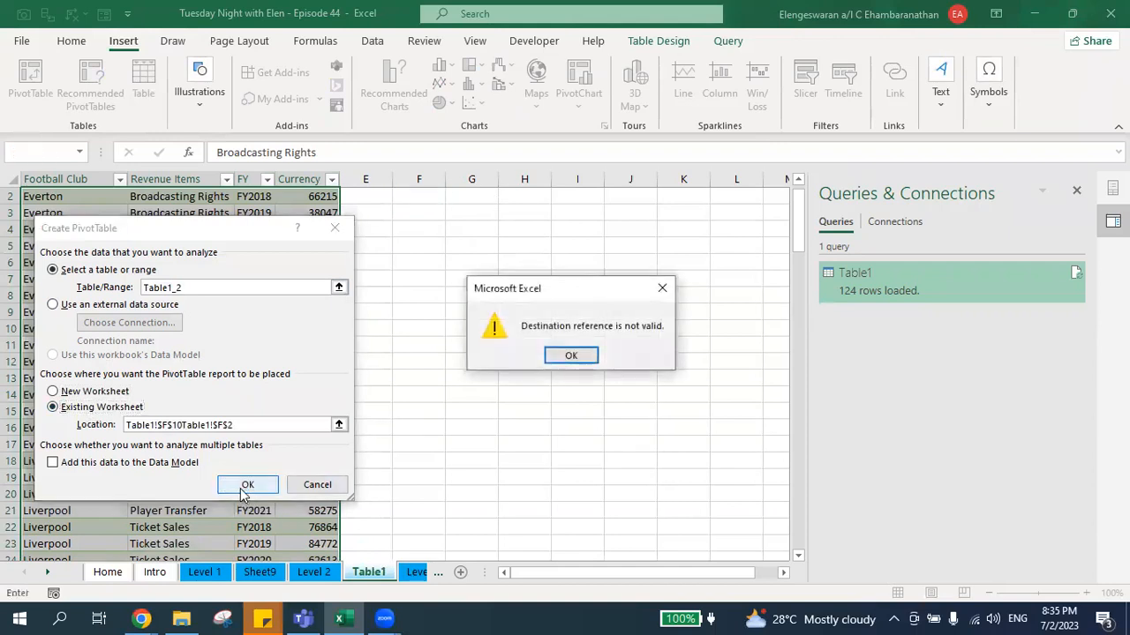
pyautogui.click(571, 355)
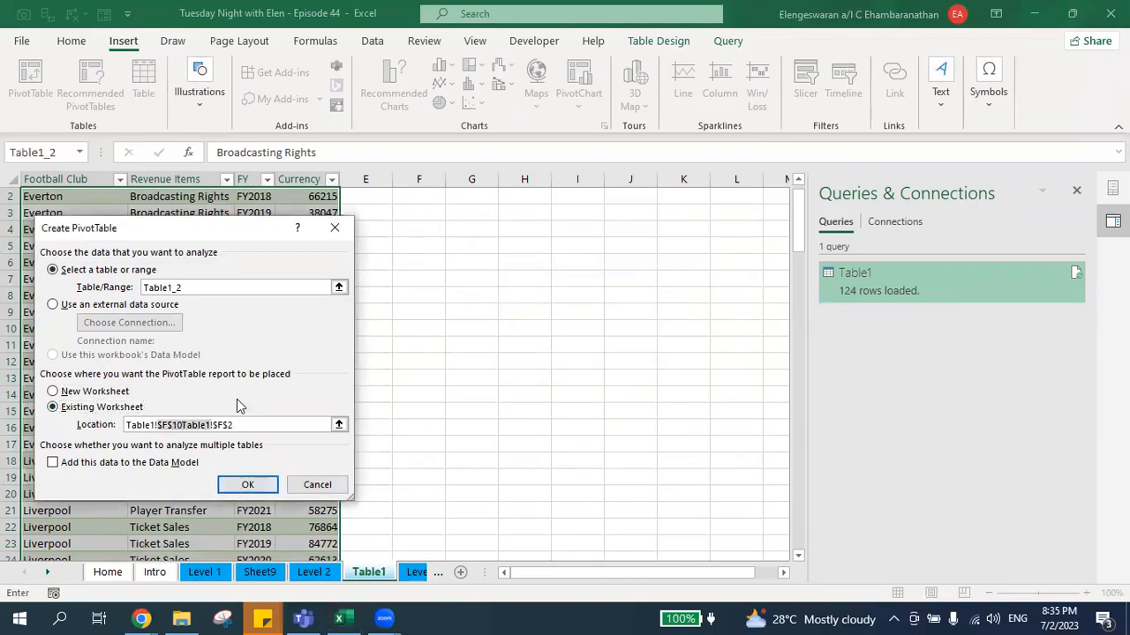
# Replace the PivotTable location with cell G2 of the Table1 sheet and create the PivotTable.
pyautogui.click(340, 425)
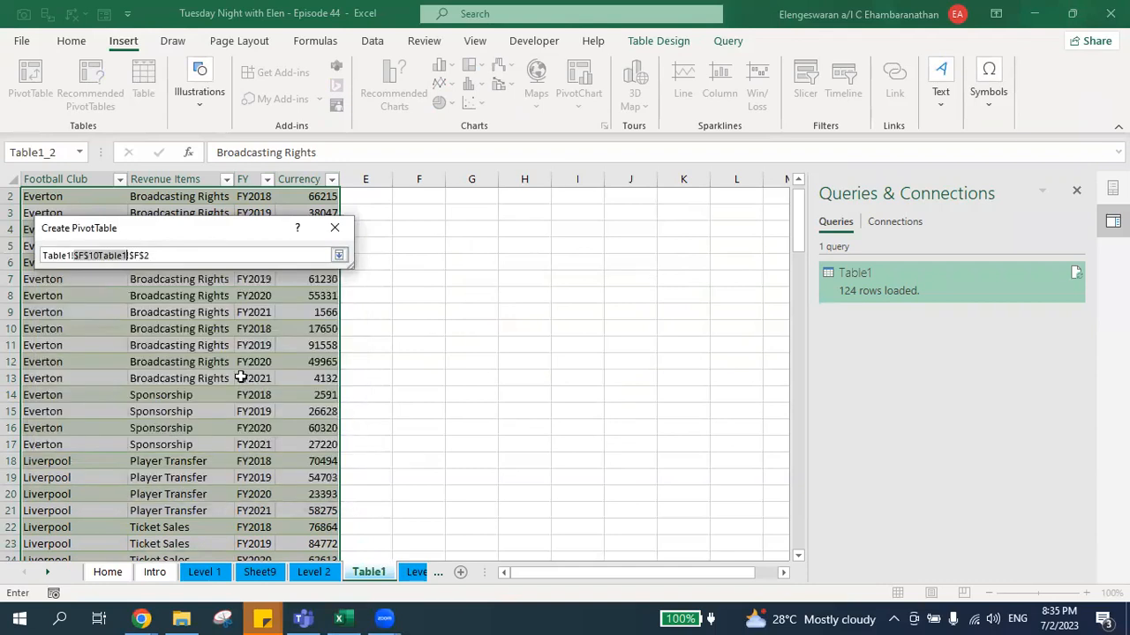
pyautogui.press('BackSpace')
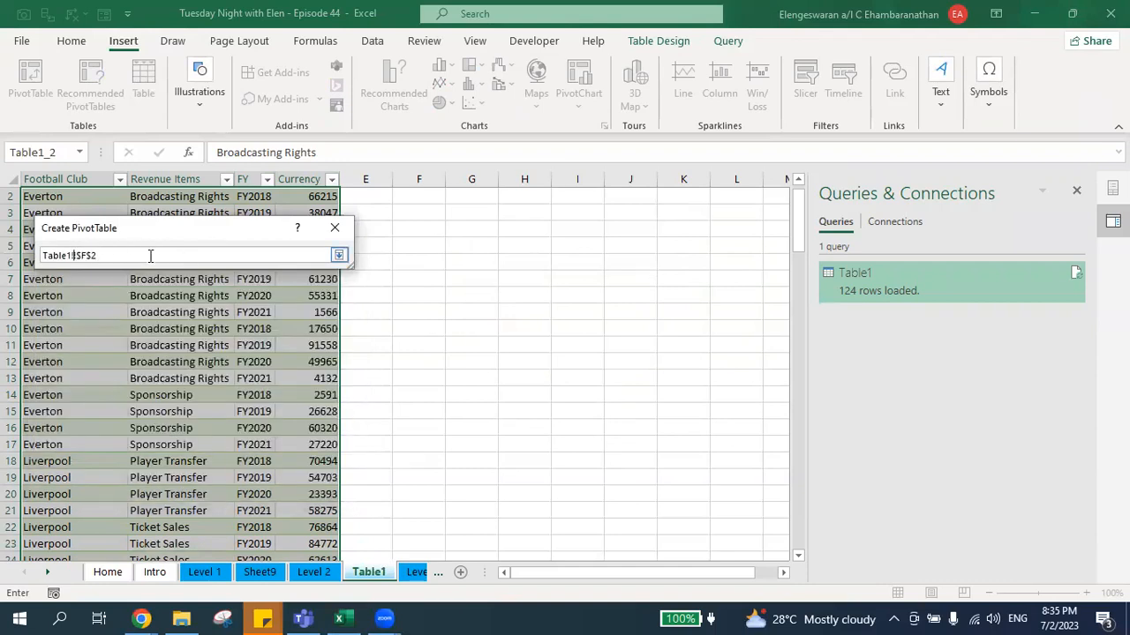
pyautogui.press('BackSpace')
pyautogui.press('BackSpace')
pyautogui.press('BackSpace')
pyautogui.press('BackSpace')
pyautogui.press('BackSpace')
pyautogui.press('BackSpace')
pyautogui.press('Delete')
pyautogui.press('Delete')
pyautogui.press('Delete')
pyautogui.press('Delete')
pyautogui.press('Delete')
pyautogui.click(473, 196)
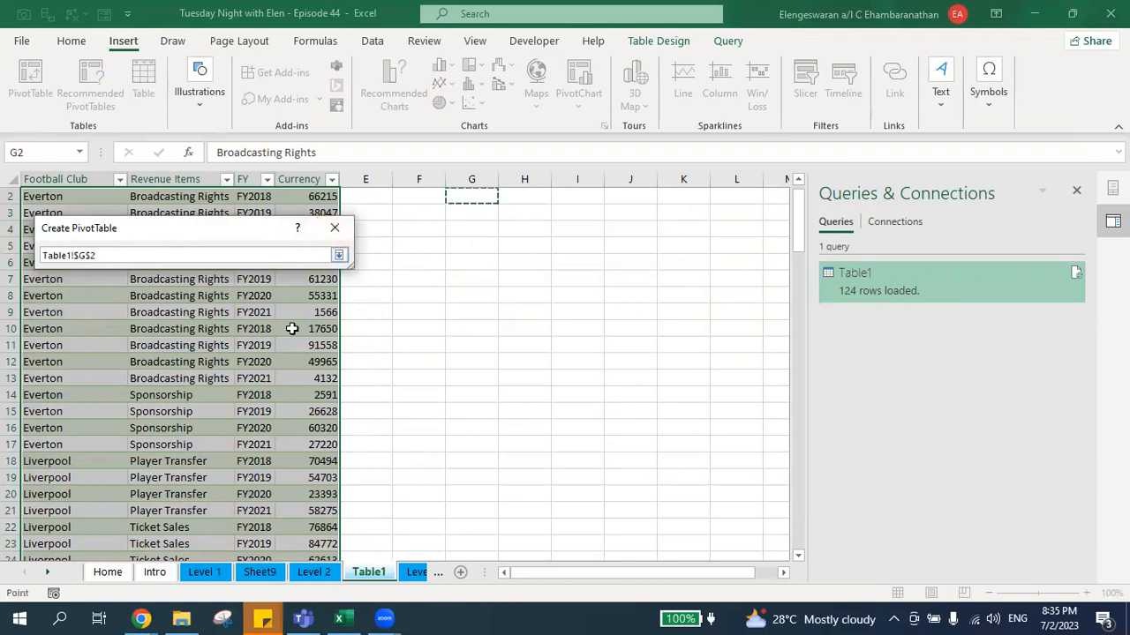
pyautogui.press('Return')
pyautogui.click(247, 484)
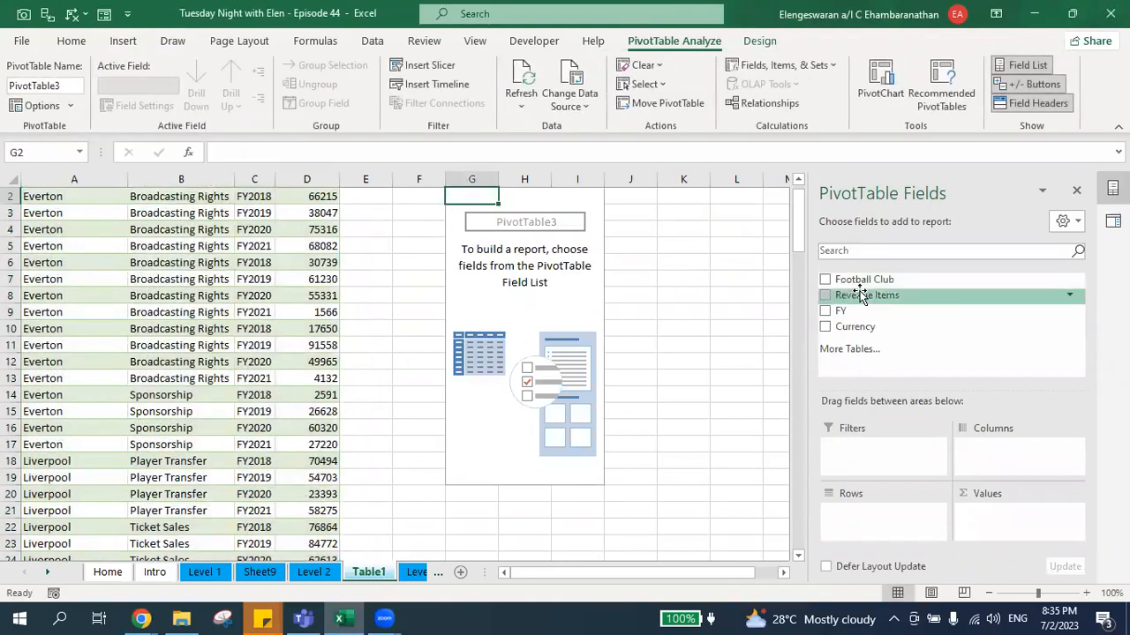
# Add Football Club as the PivotTable's rows and the sum of Currency as its values.
pyautogui.moveTo(853, 280); pyautogui.dragTo(887, 528)
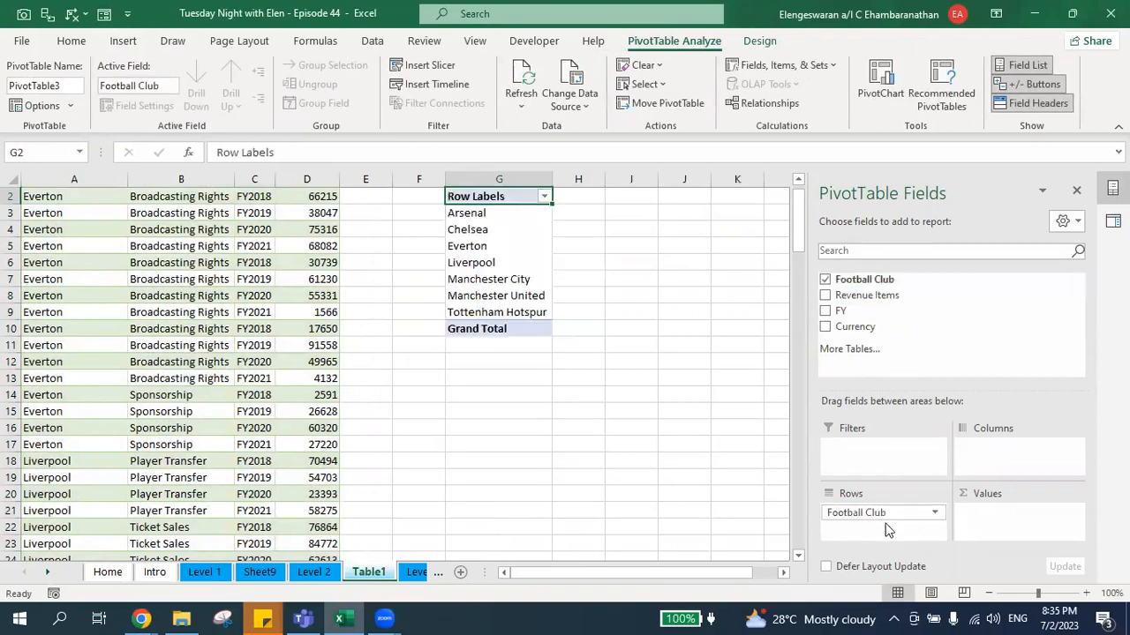
pyautogui.moveTo(869, 327); pyautogui.dragTo(1006, 522)
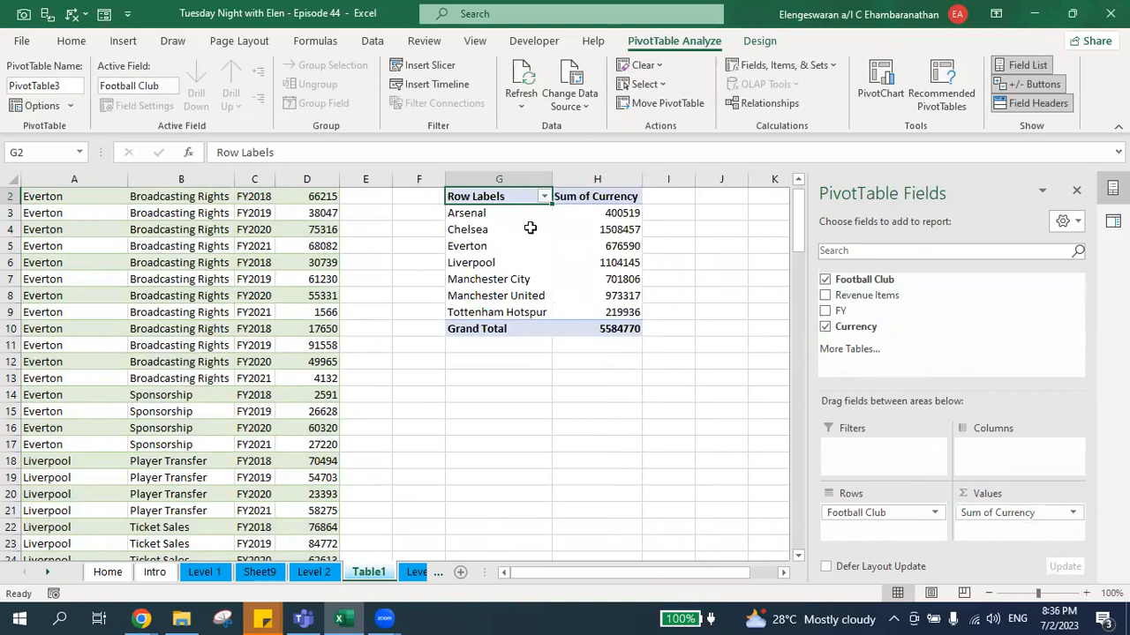
# Add FY as the PivotTable's report filter.
pyautogui.moveTo(878, 310); pyautogui.dragTo(887, 448)
# Format the PivotTable's Sum of Currency values, including the grand total, as Accounting with no symbol and 0 decimal places.
pyautogui.press('Down')
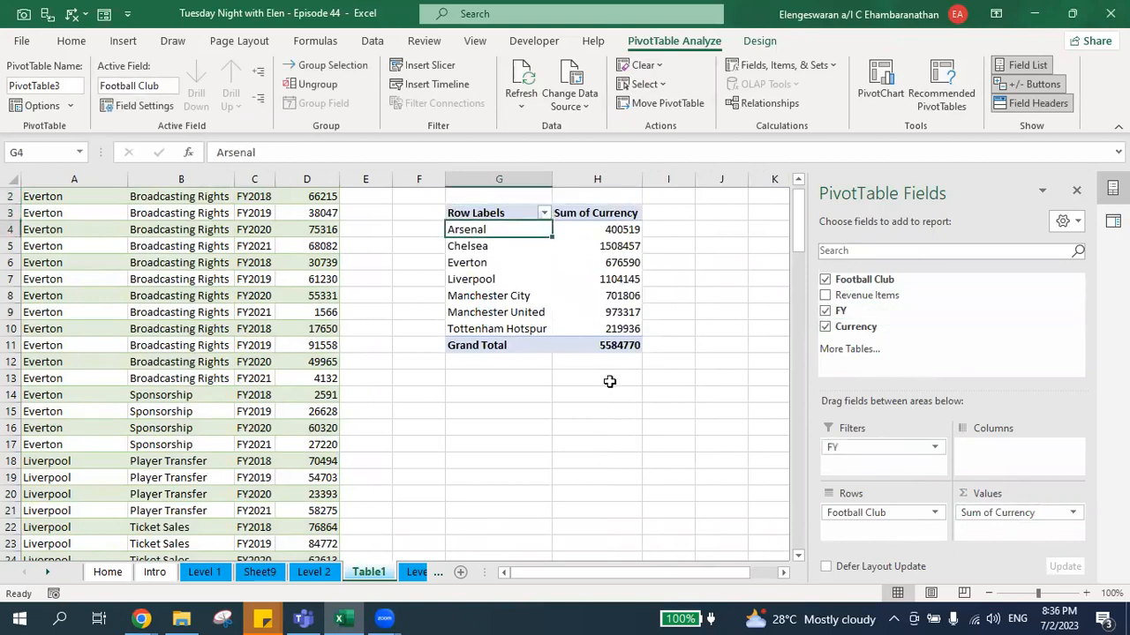
pyautogui.press('Right')
pyautogui.hotkey('shift', 'Down')
pyautogui.hotkey('shift', 'Down')
pyautogui.hotkey('shift', 'Down')
pyautogui.hotkey('shift', 'Down')
pyautogui.hotkey('shift', 'Down')
pyautogui.hotkey('shift', 'Down')
pyautogui.hotkey('shift', 'Down')
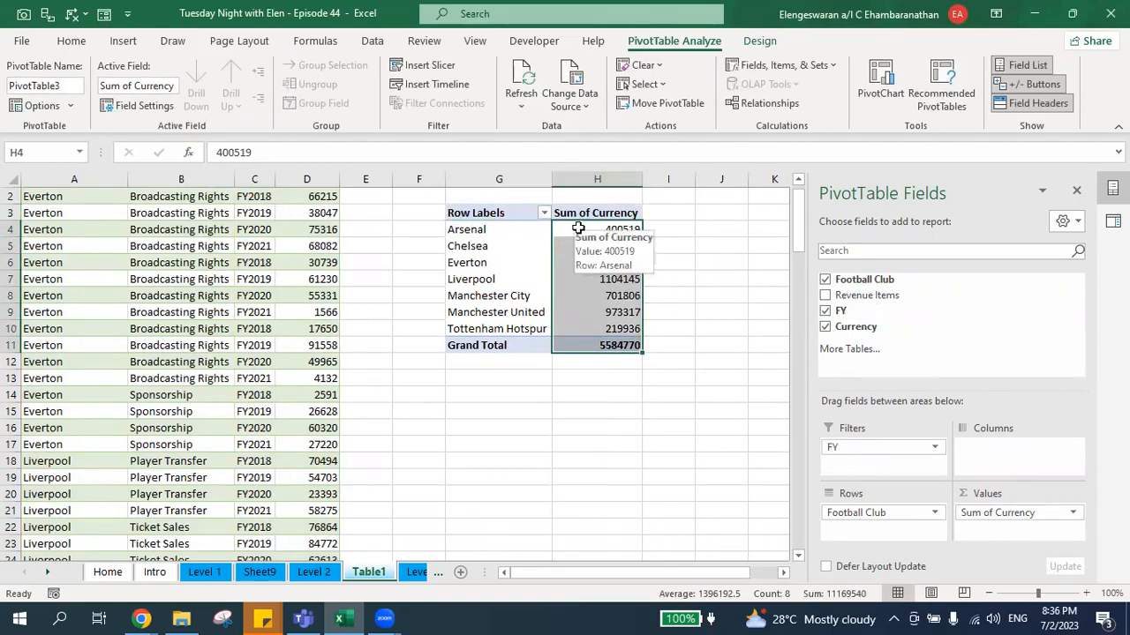
pyautogui.rightClick(580, 232)
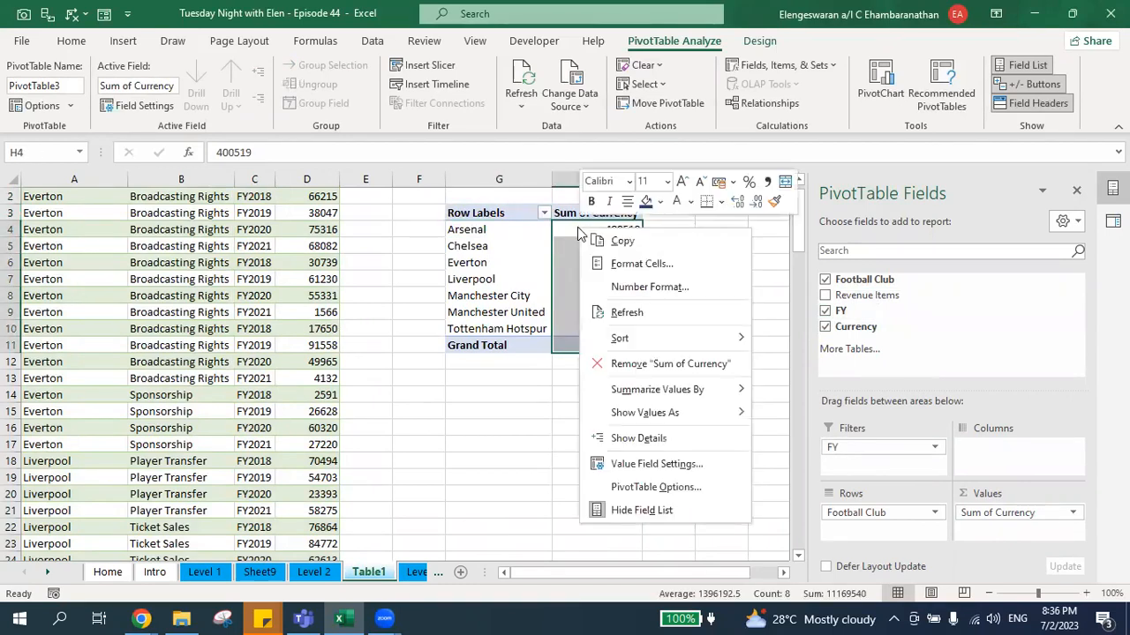
pyautogui.click(635, 263)
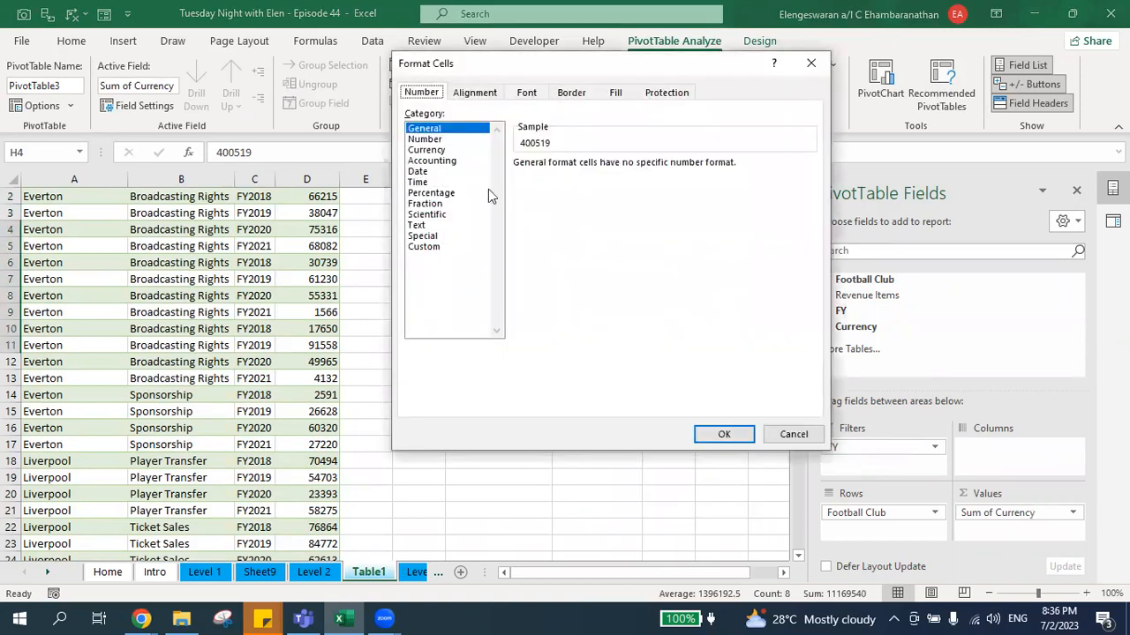
pyautogui.click(437, 161)
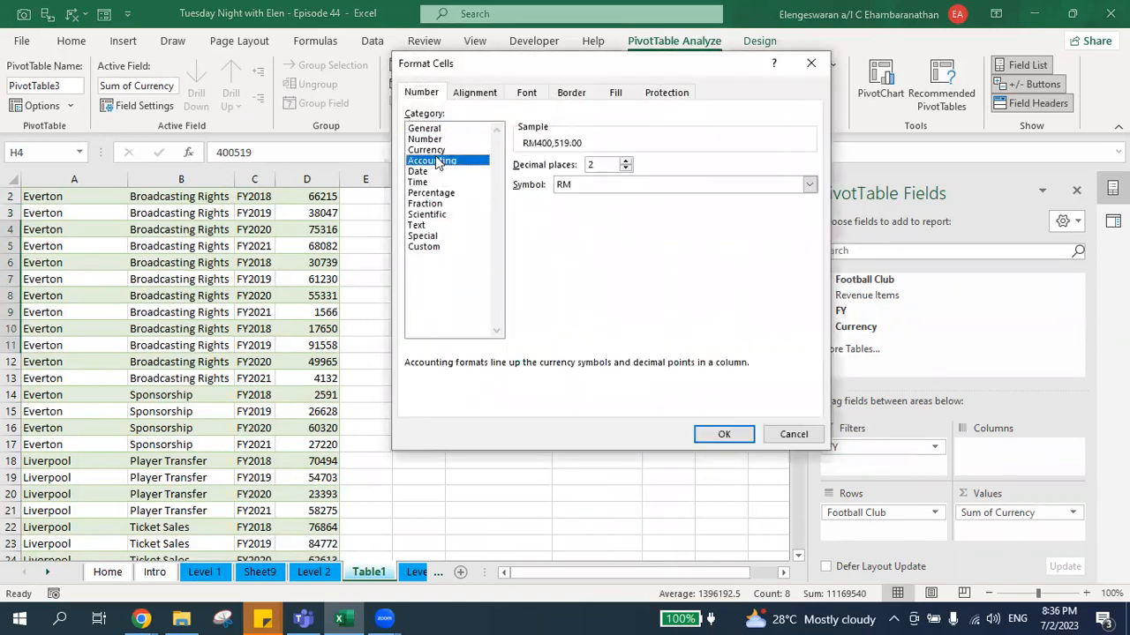
pyautogui.click(582, 183)
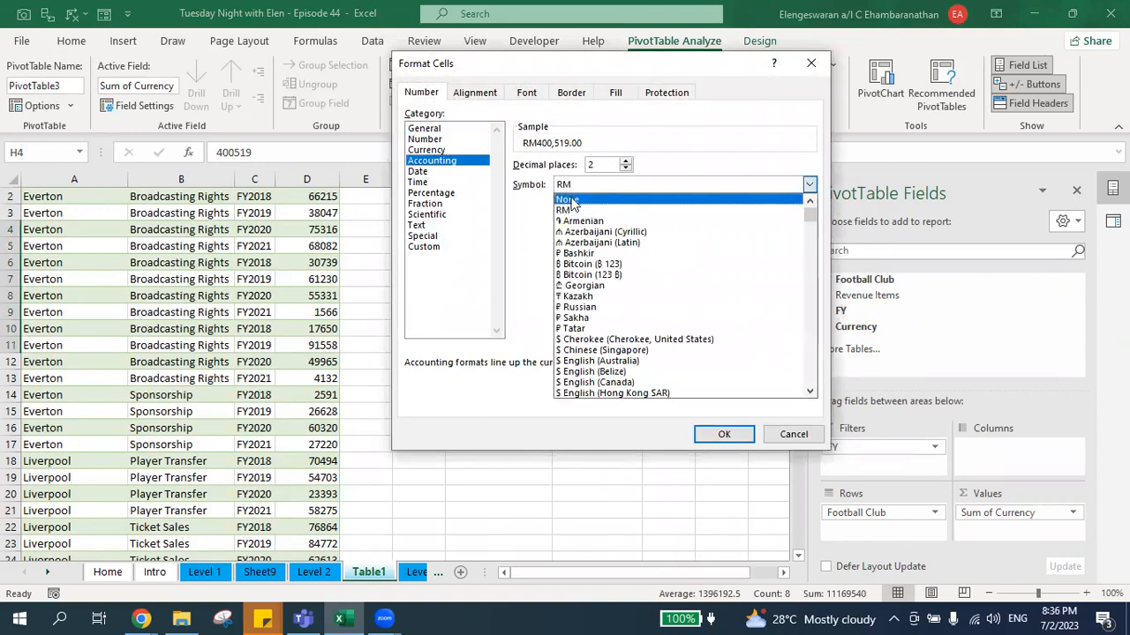
pyautogui.click(571, 201)
pyautogui.click(627, 168)
pyautogui.click(626, 168)
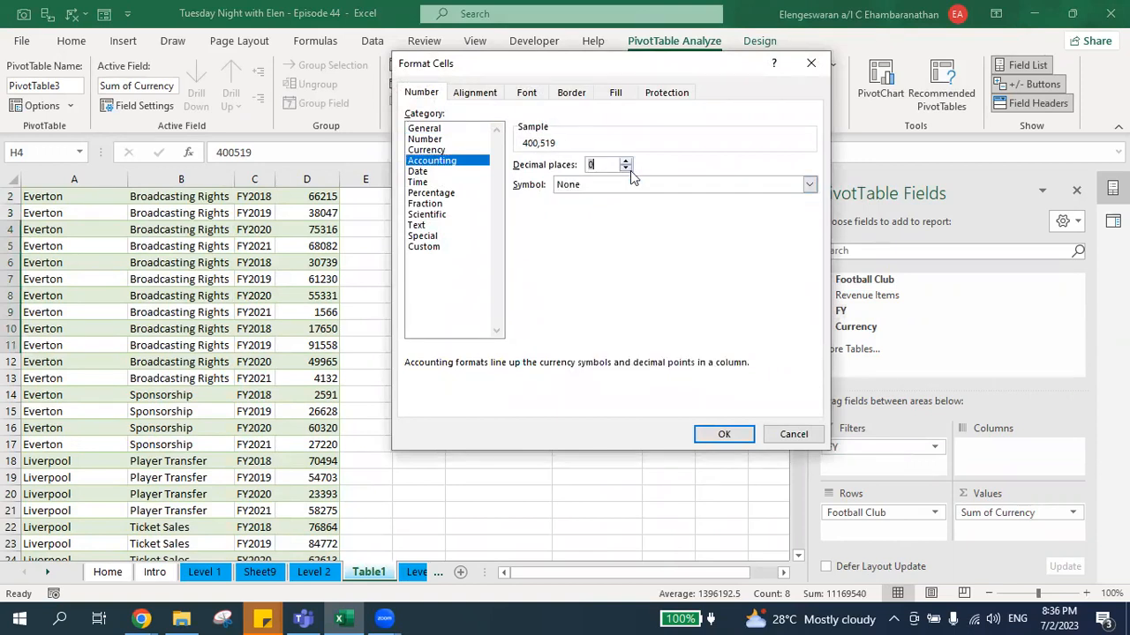
pyautogui.click(724, 433)
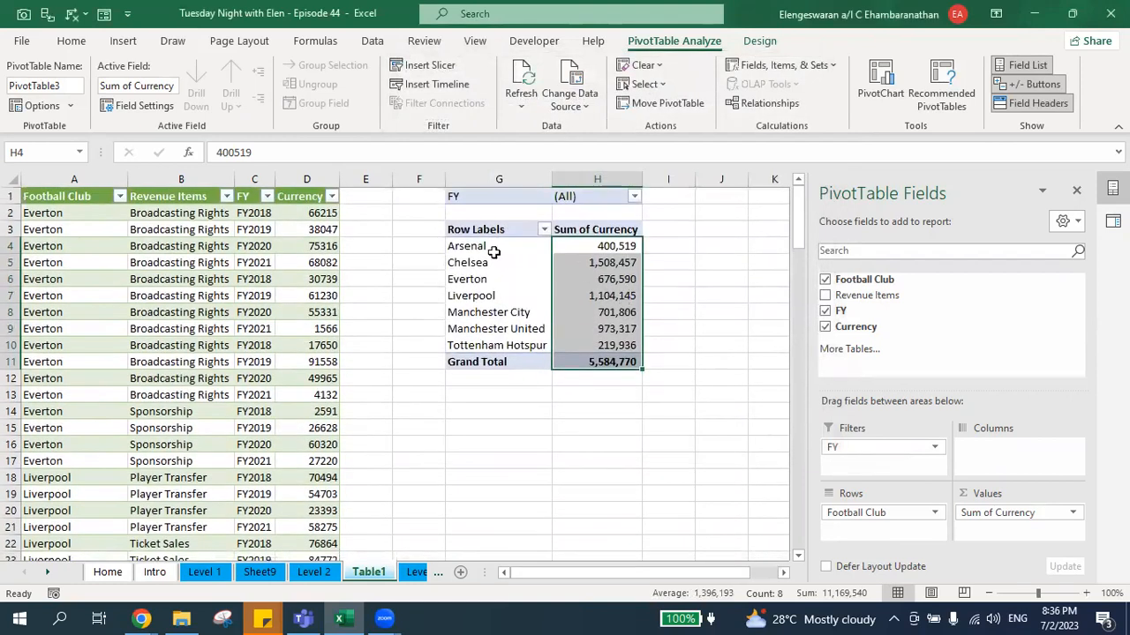
# Insert a clustered column PivotChart and move it beside the PivotTable, clear of both the source table and the summary.
pyautogui.click(869, 93)
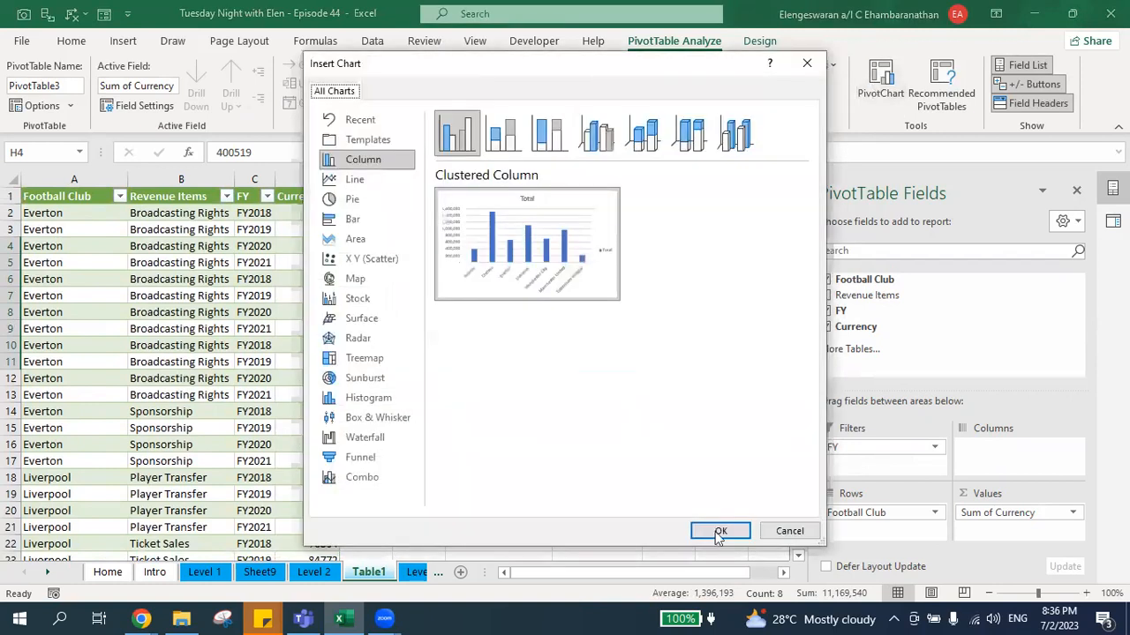
pyautogui.click(719, 533)
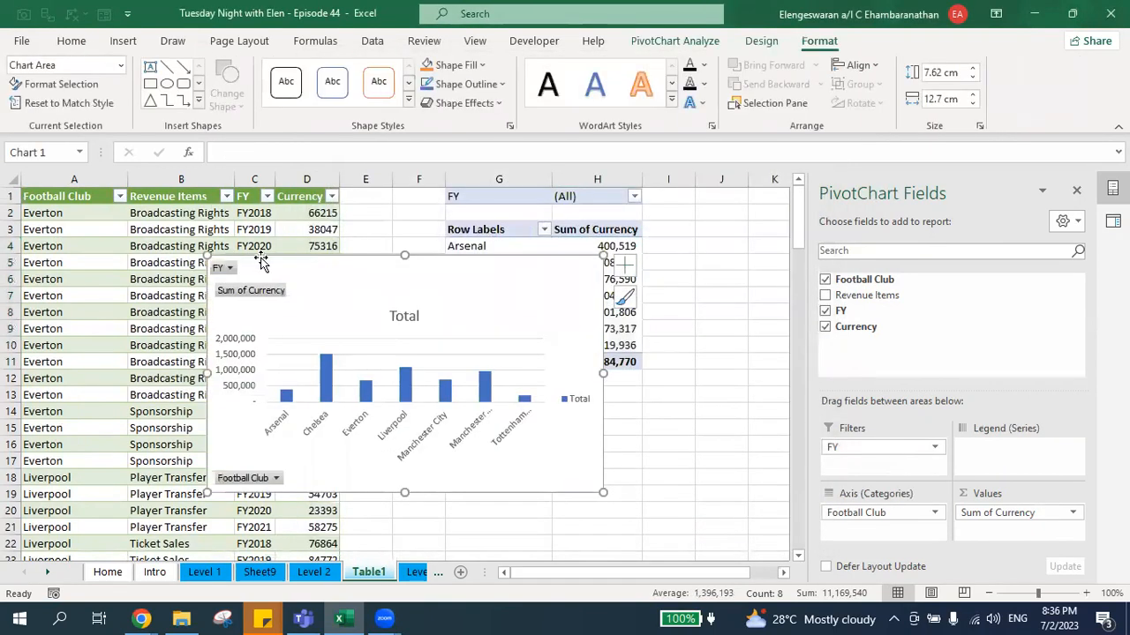
pyautogui.moveTo(260, 263); pyautogui.dragTo(752, 225)
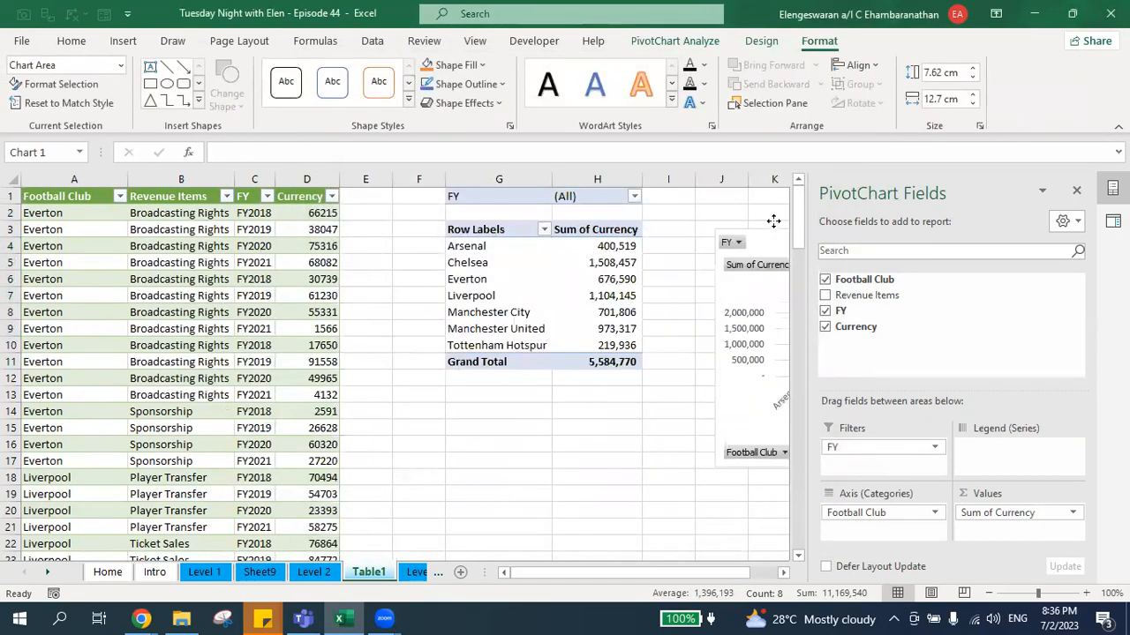
# Close the PivotChart field list and hide all field buttons on the chart.
pyautogui.click(1076, 190)
pyautogui.click(1111, 190)
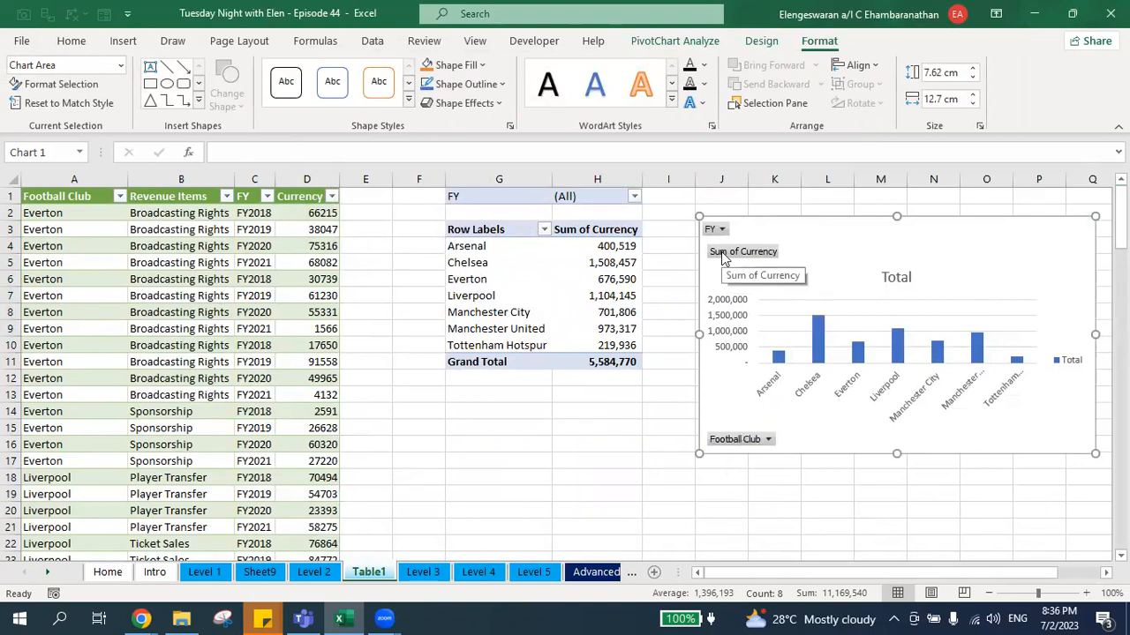
pyautogui.rightClick(722, 255)
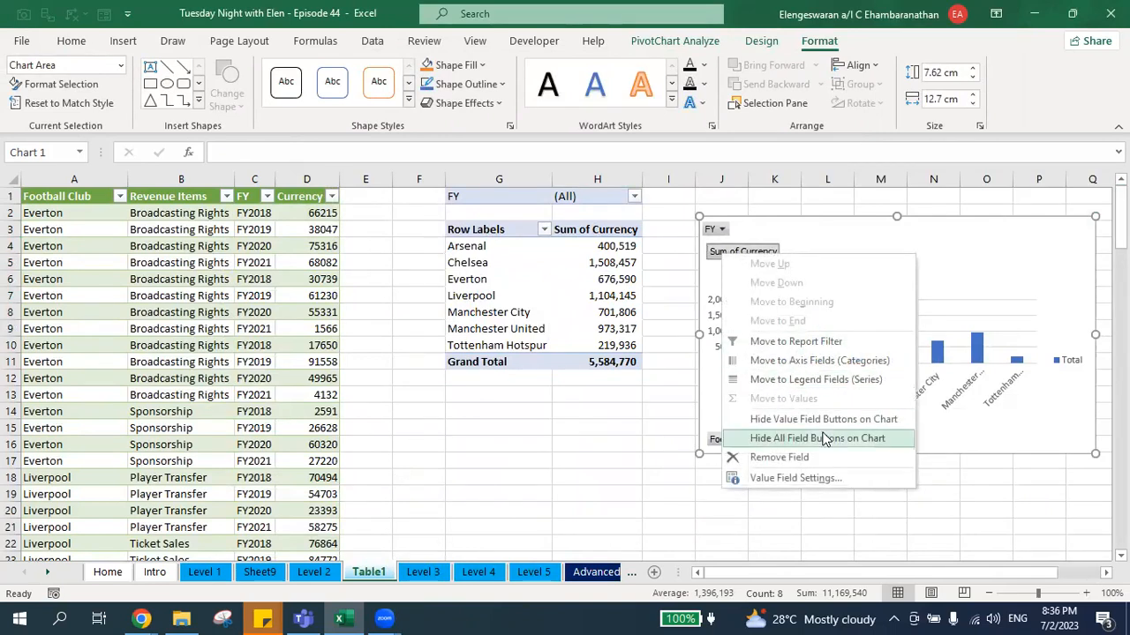
pyautogui.click(823, 439)
# Remove the chart's vertical axis, gridlines and legend, and show data labels on the columns.
pyautogui.click(722, 271)
pyautogui.press('Delete')
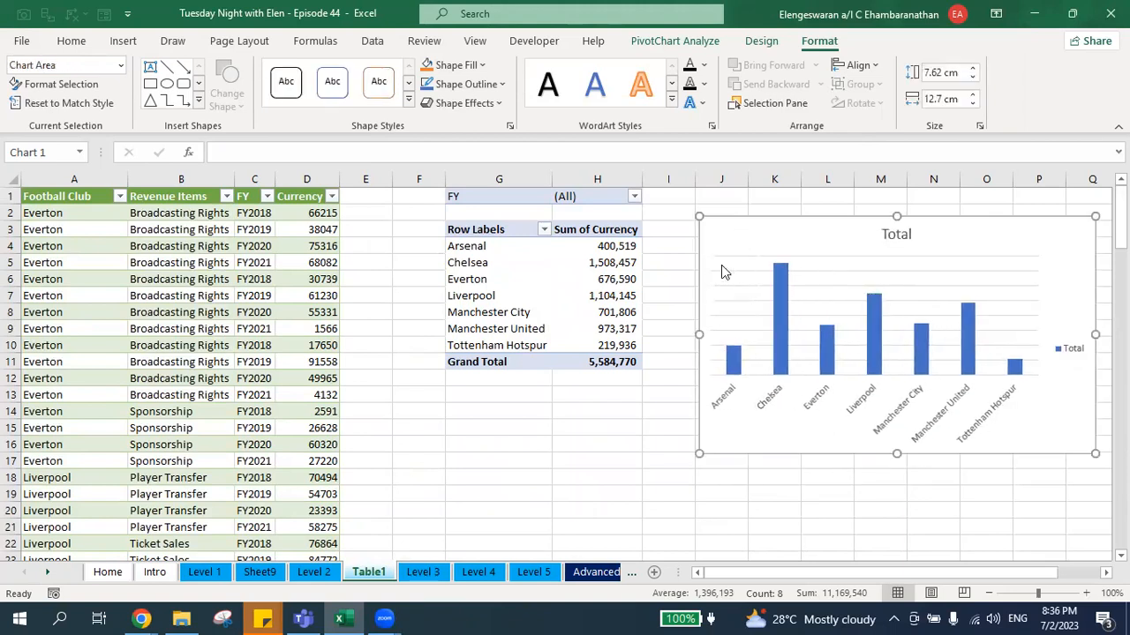
pyautogui.hscroll(2, 900, 265)
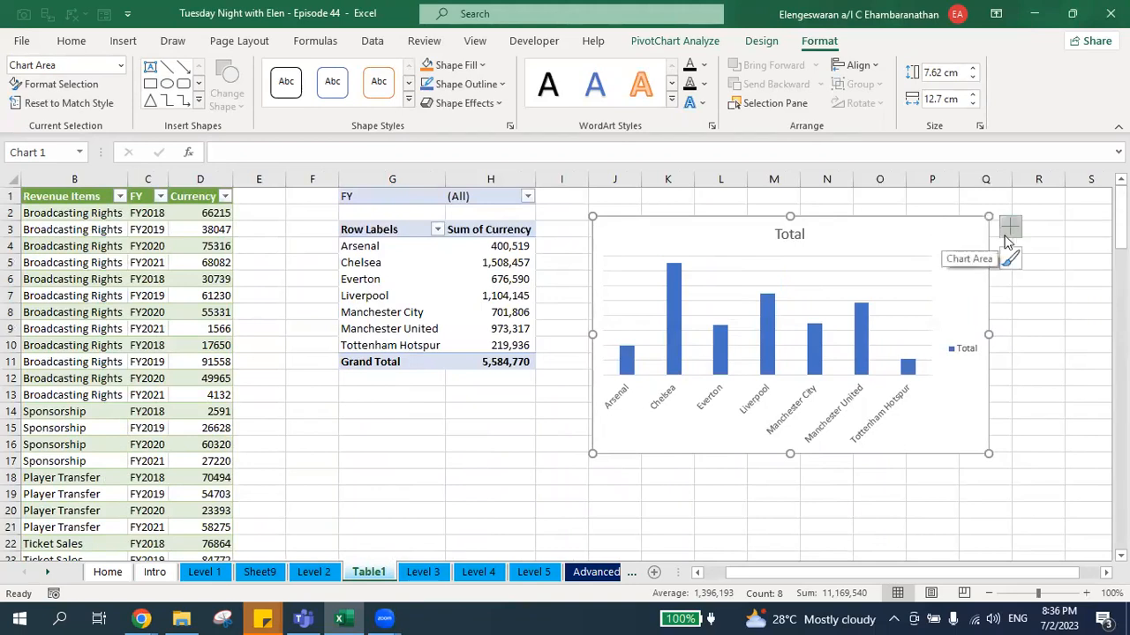
pyautogui.click(1010, 231)
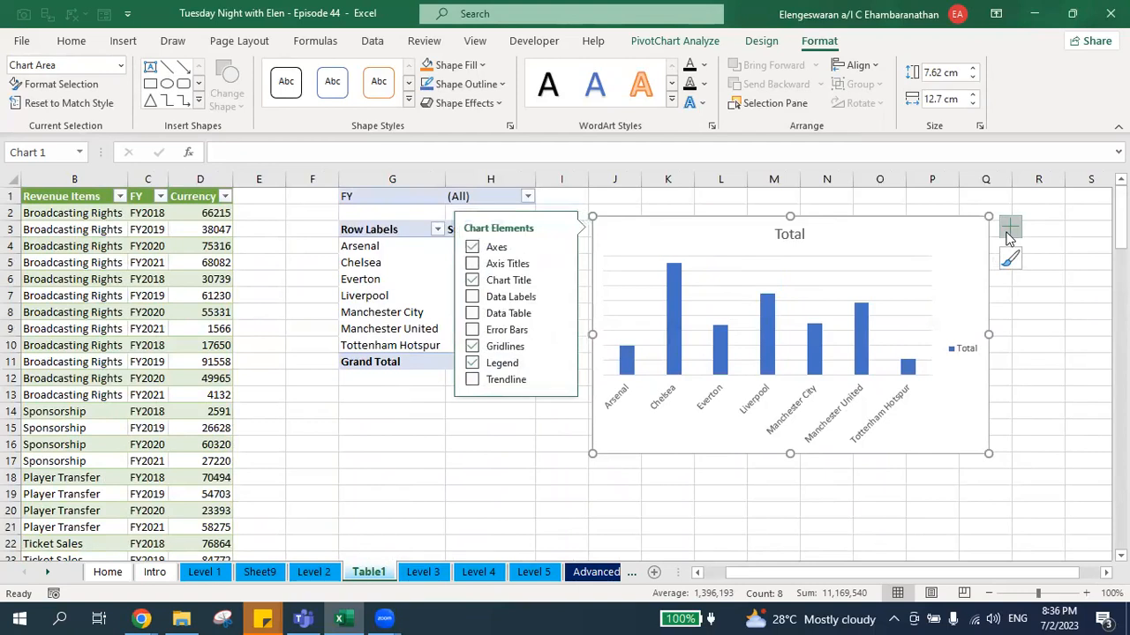
pyautogui.click(474, 348)
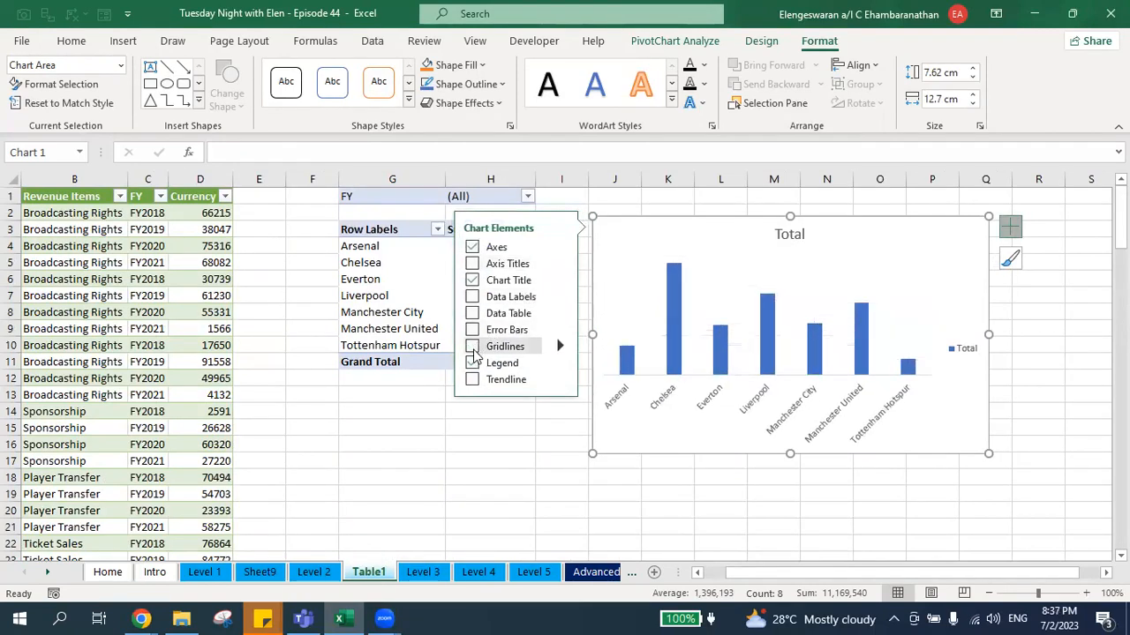
pyautogui.click(474, 363)
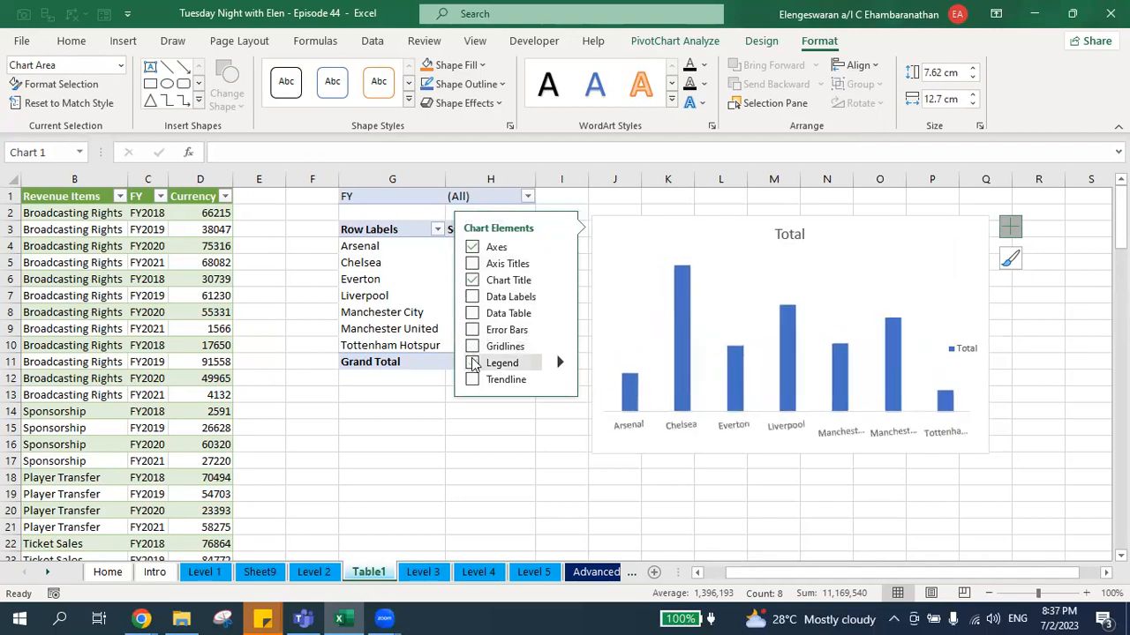
pyautogui.click(474, 299)
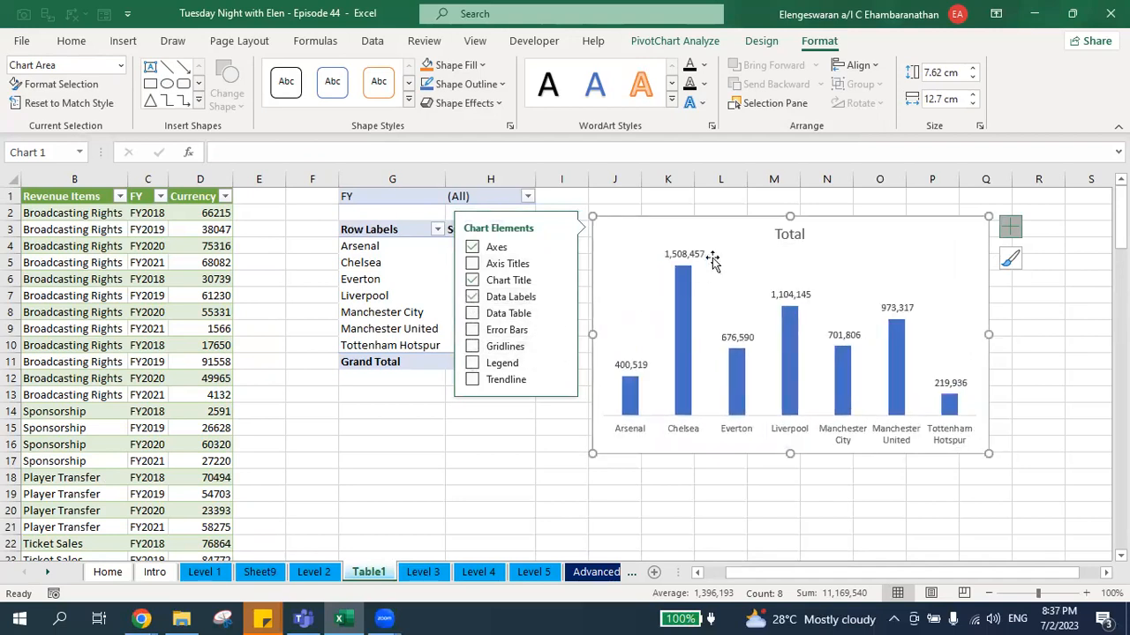
# Link the chart title to the FY filter value in cell H1.
pyautogui.click(794, 232)
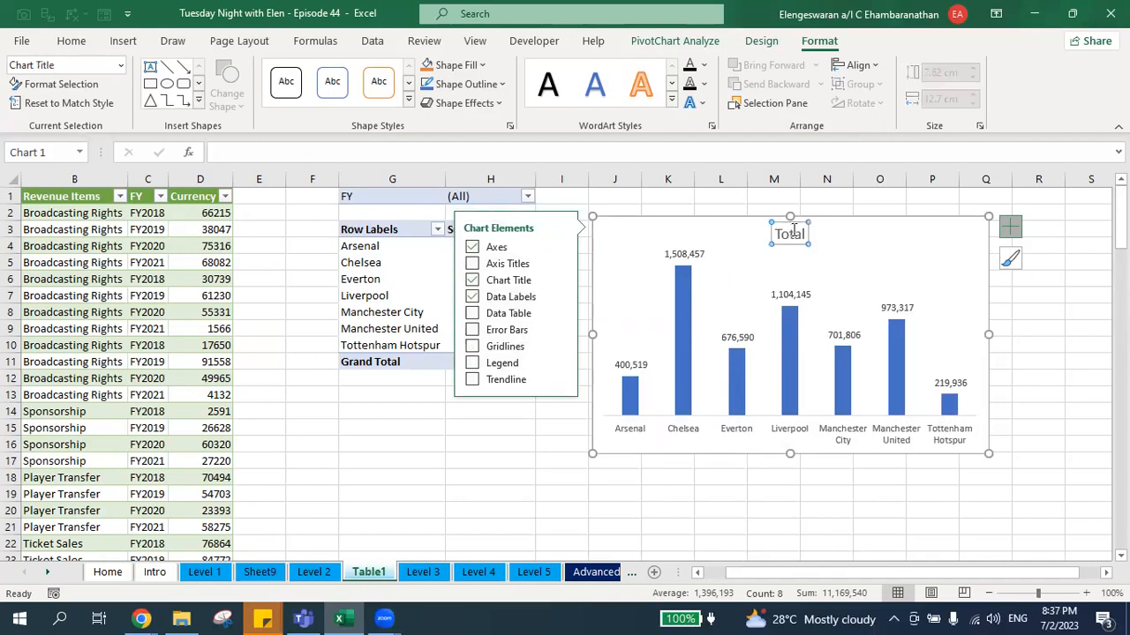
pyautogui.click(634, 152)
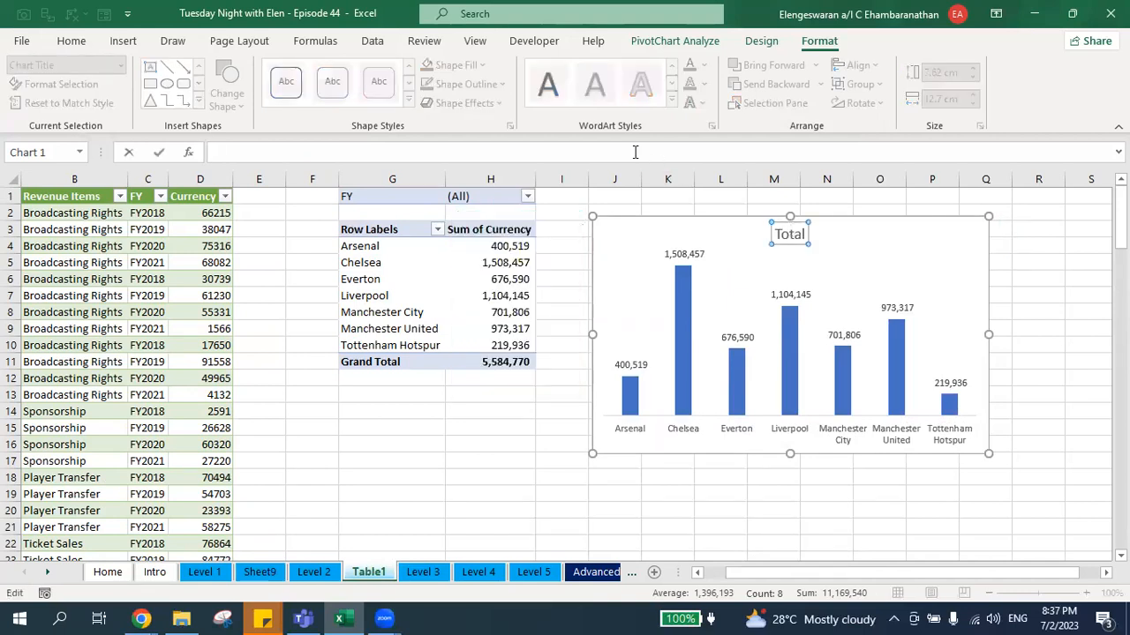
pyautogui.click(467, 196)
pyautogui.press('Return')
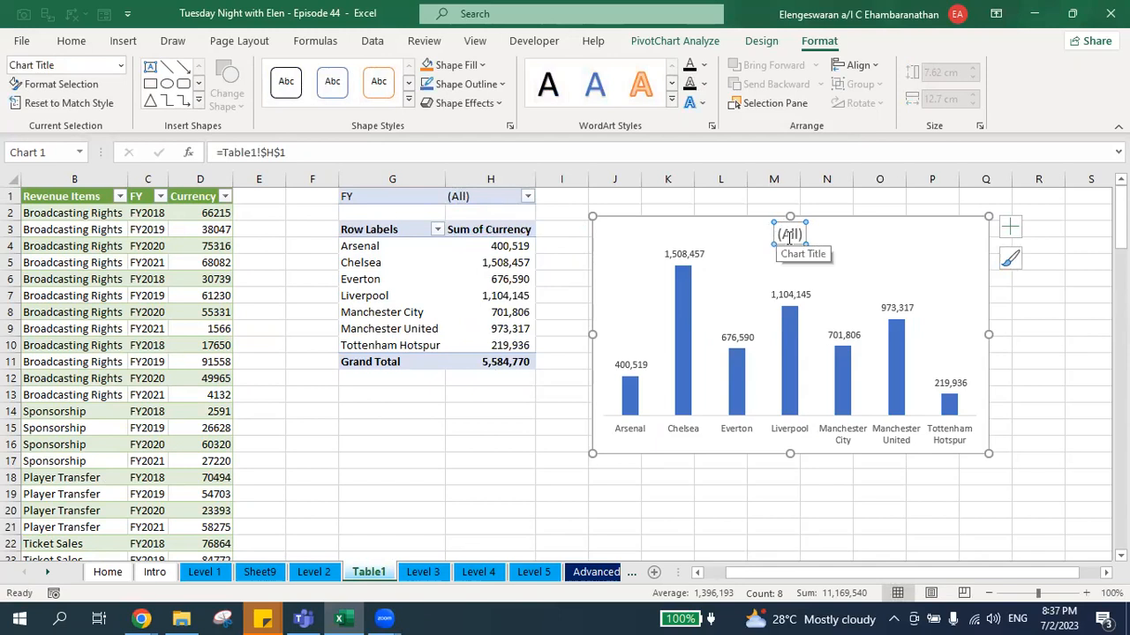
# Enter the title text "Financial Performance in" in cell K1 above the chart.
pyautogui.click(658, 192)
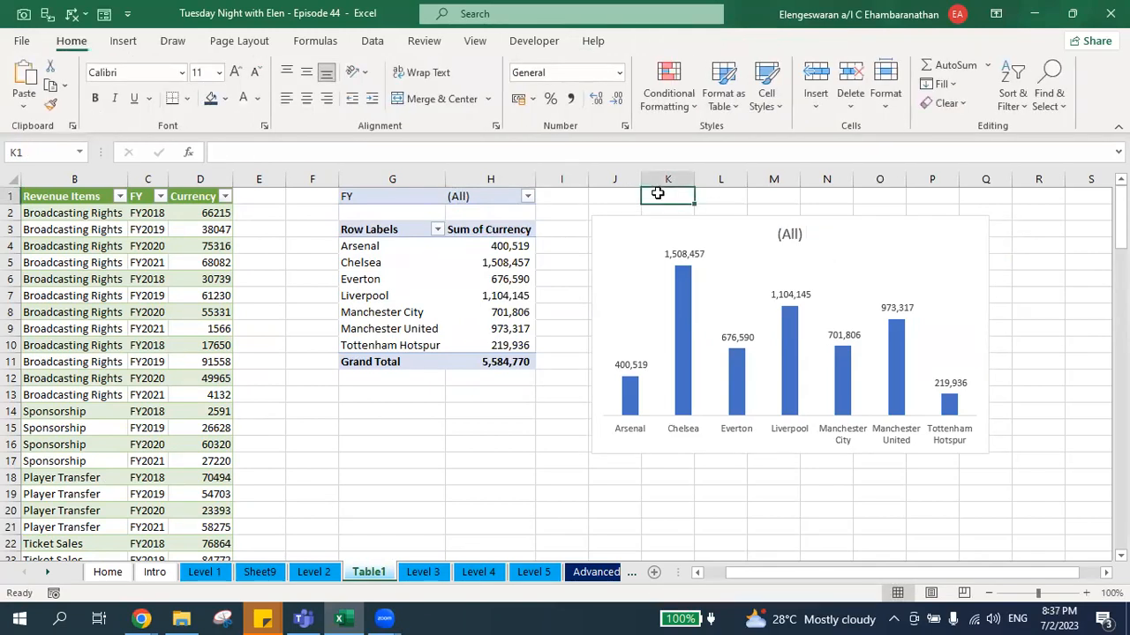
pyautogui.write('Financial')
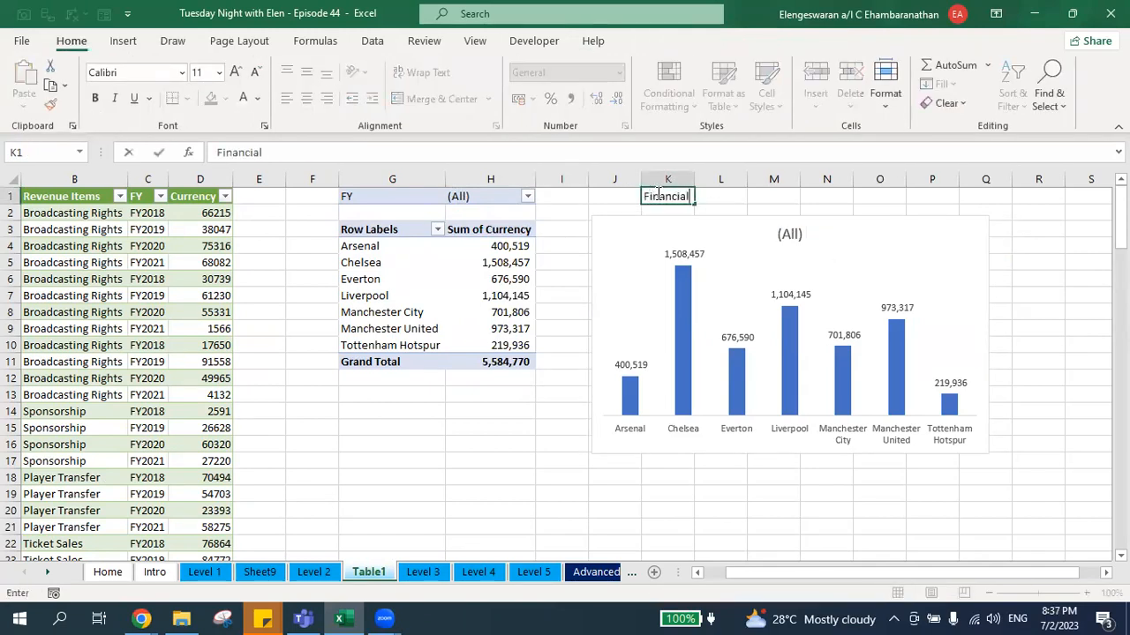
pyautogui.write(' Performance in')
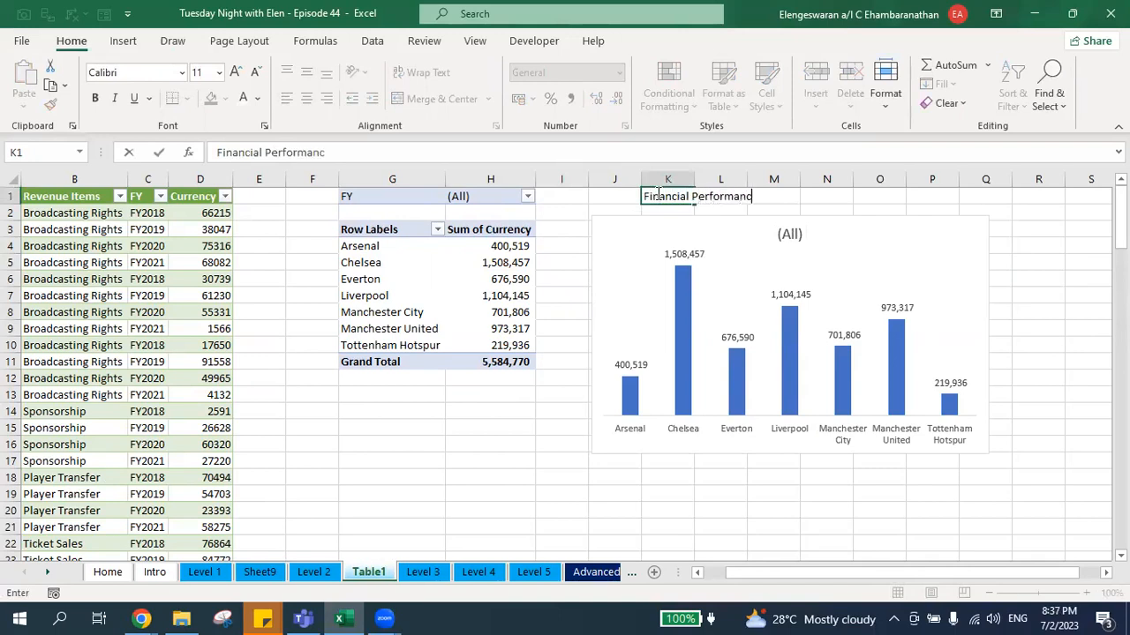
pyautogui.press('Return')
# Combine the title text and the FY filter value in cell N1 with the formula =K1&H1.
pyautogui.press('Up')
pyautogui.press('Right')
pyautogui.press('Right')
pyautogui.press('Right')
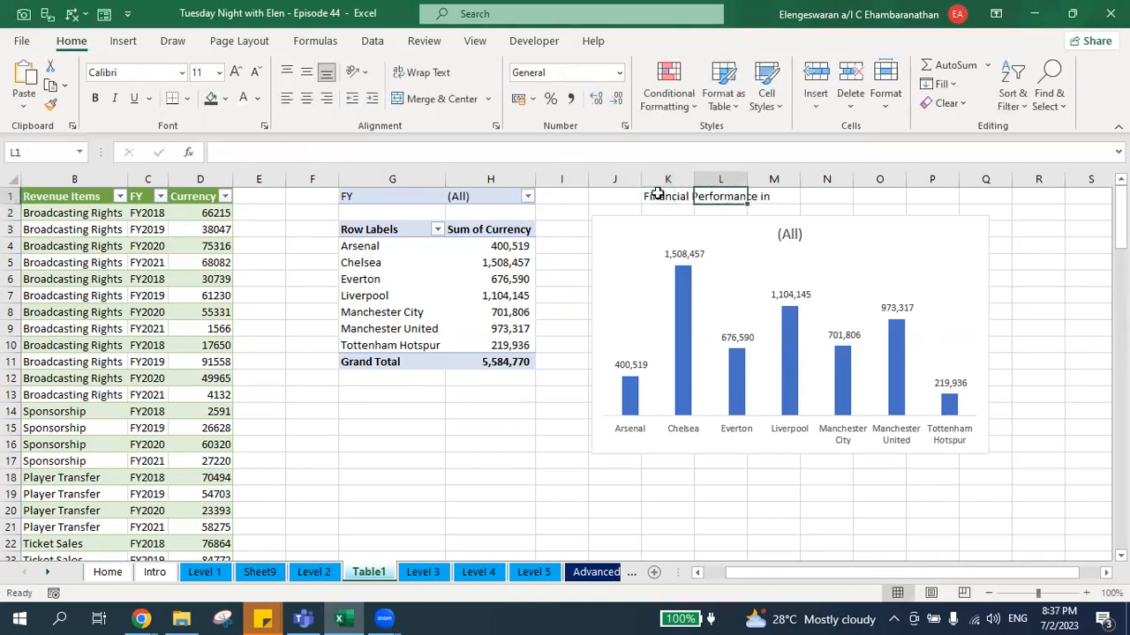
pyautogui.write('=')
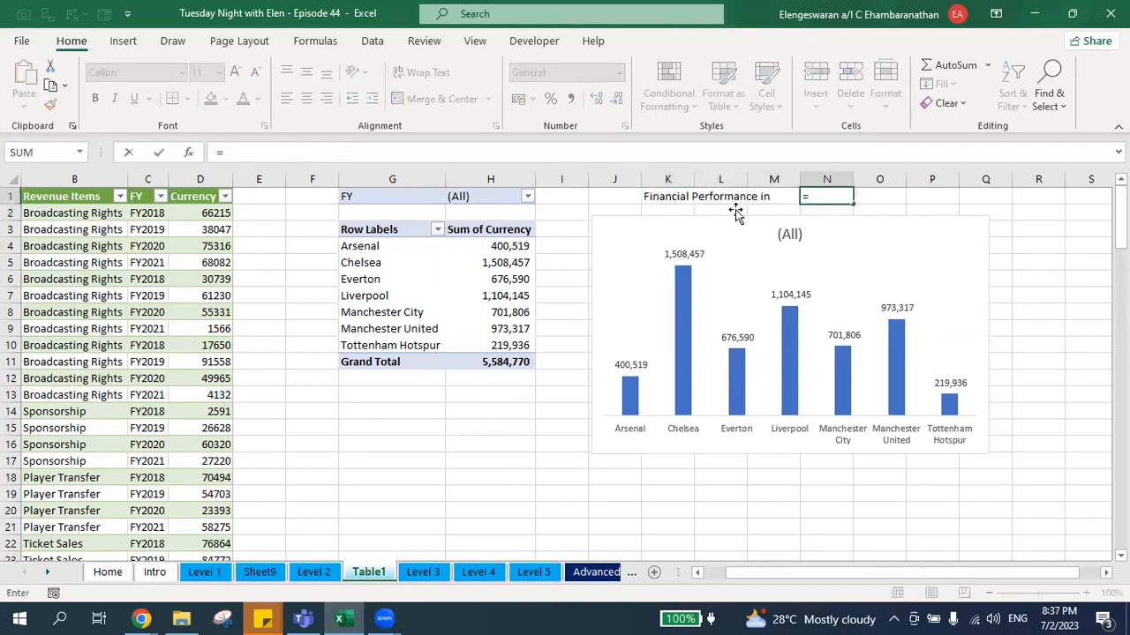
pyautogui.click(665, 196)
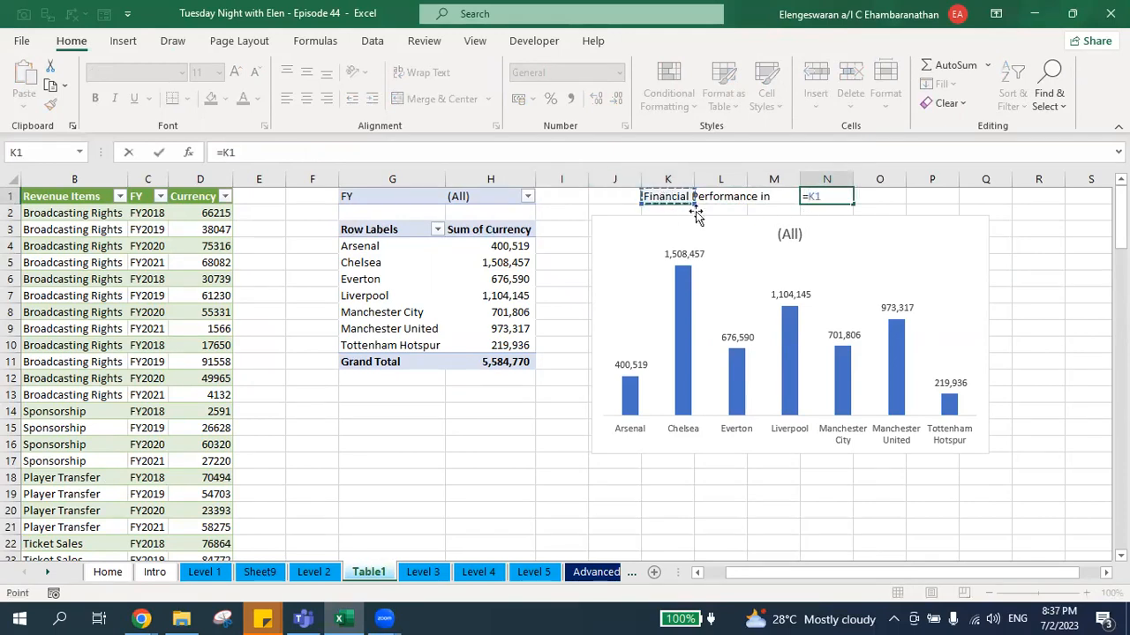
pyautogui.write('&')
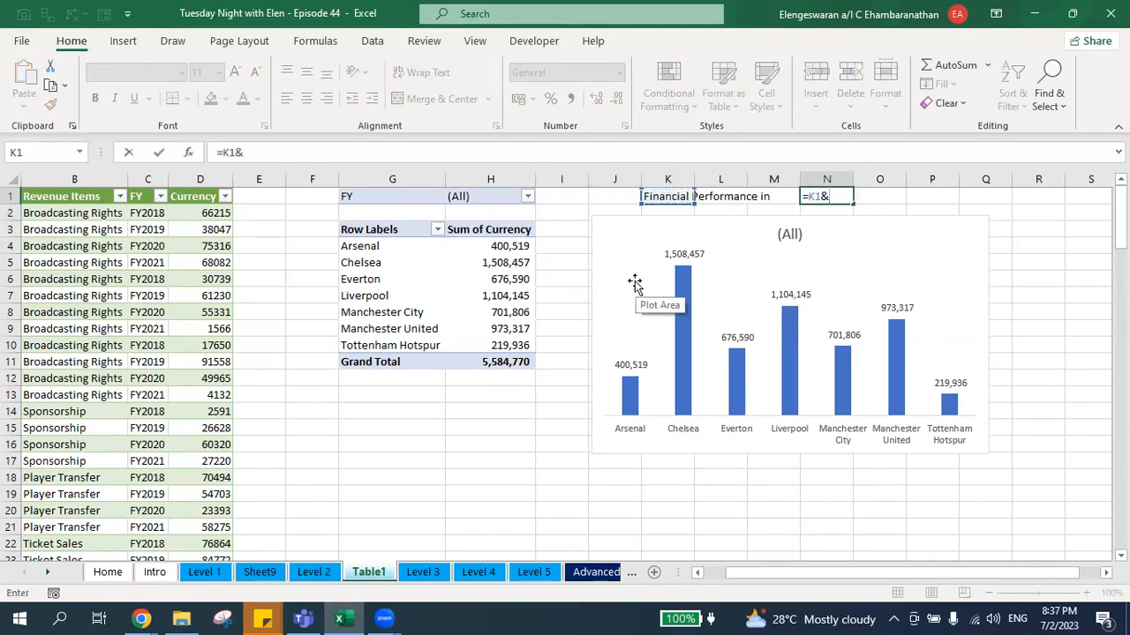
pyautogui.click(488, 196)
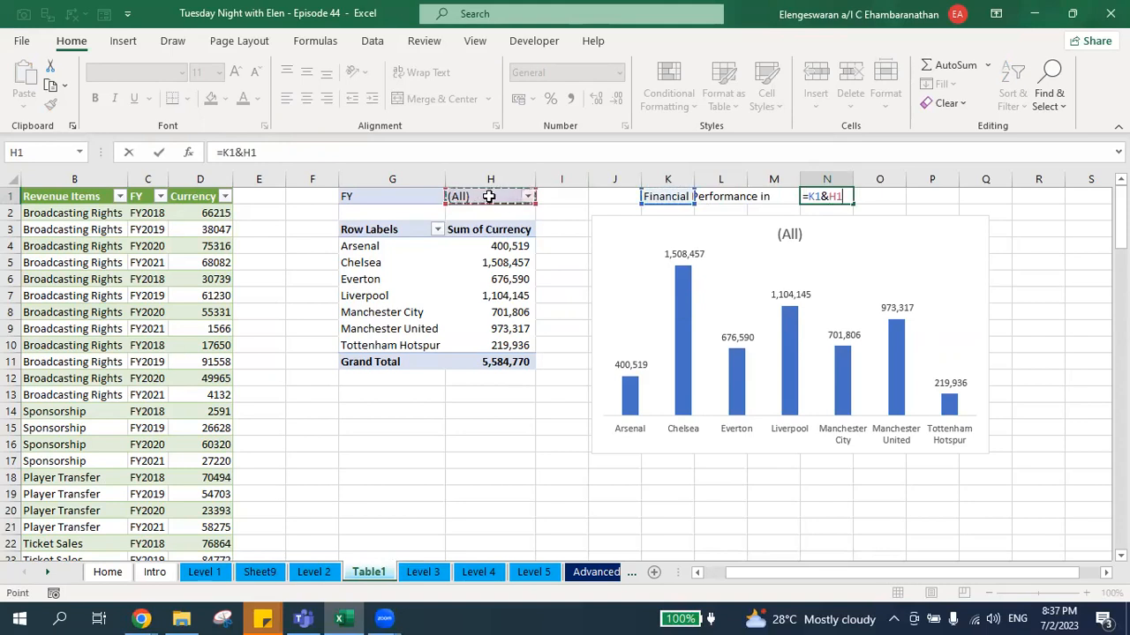
pyautogui.press('Return')
# Insert a space between the two joined parts of the N1 formula, making it =K1&" "&H1.
pyautogui.click(827, 196)
pyautogui.click(673, 196)
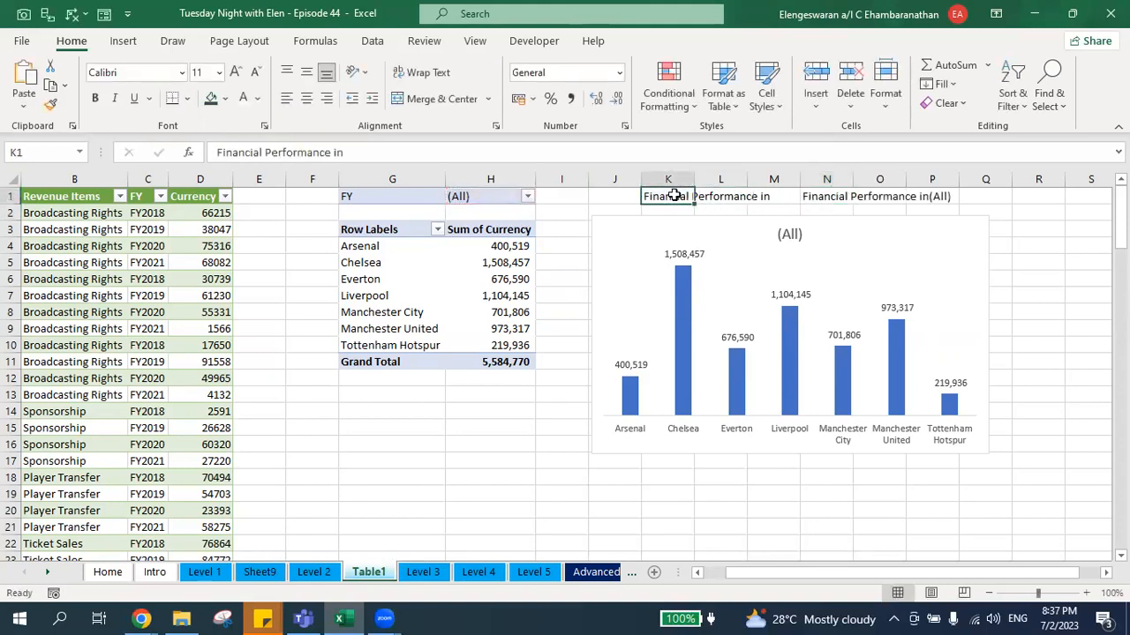
pyautogui.press('Right')
pyautogui.press('Right')
pyautogui.press('Right')
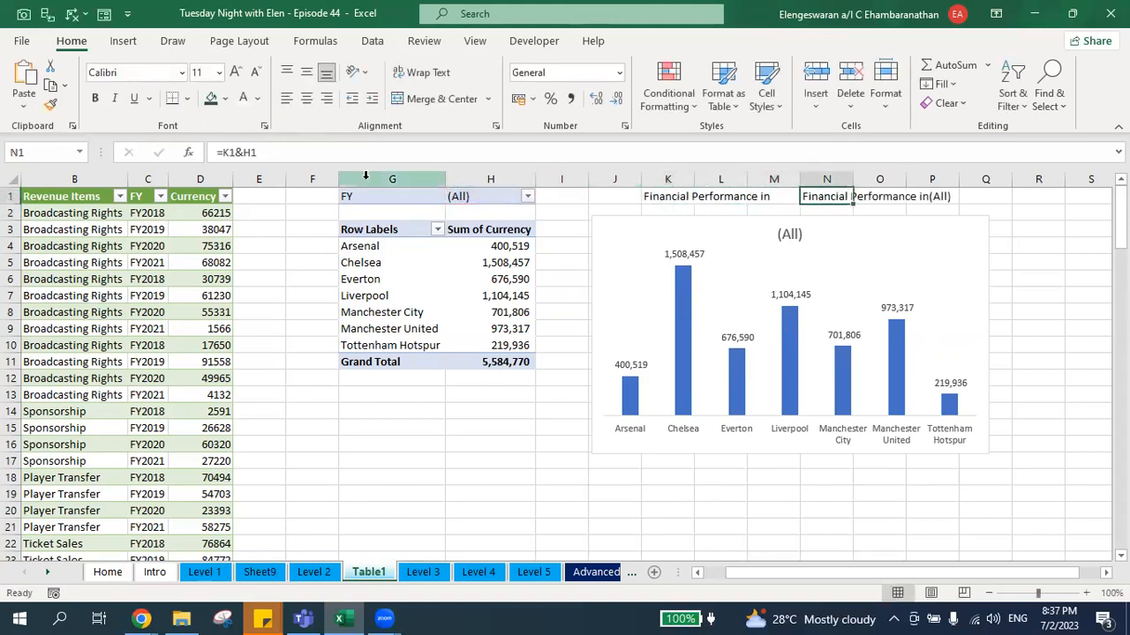
pyautogui.click(233, 152)
pyautogui.write('" "&')
pyautogui.press('Return')
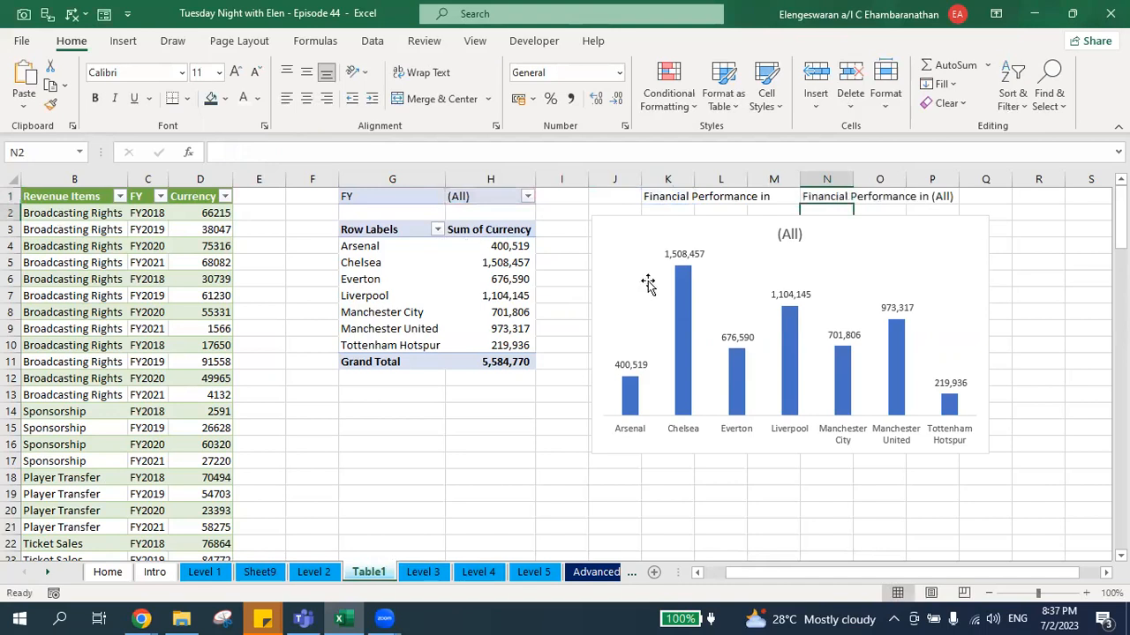
# Relink the chart title to the combined title text in cell N1.
pyautogui.click(794, 237)
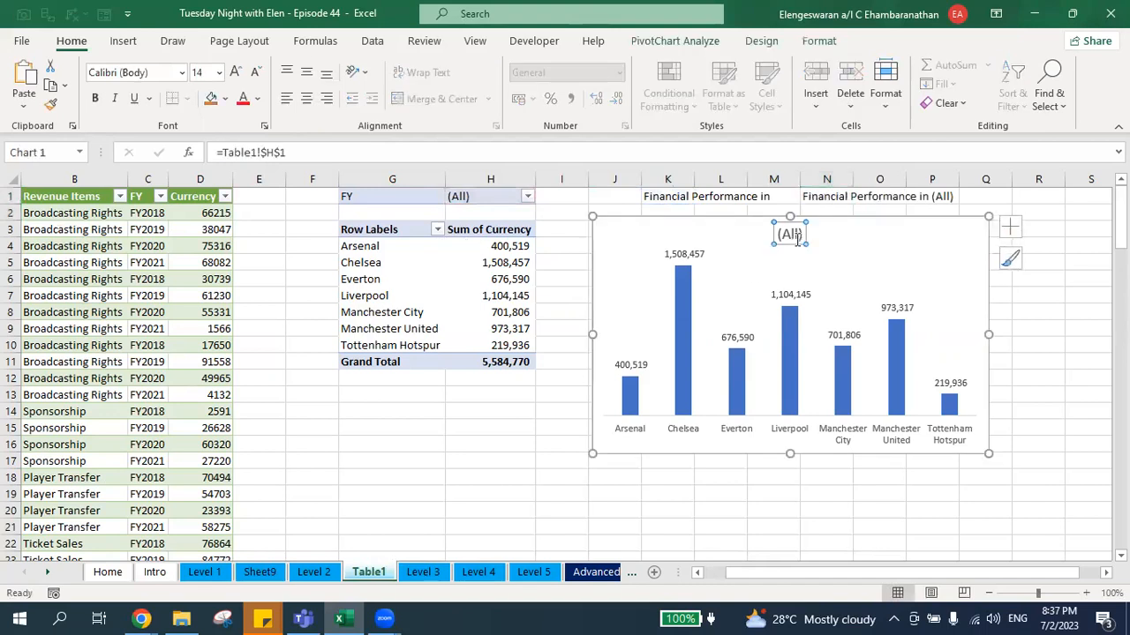
pyautogui.click(489, 154)
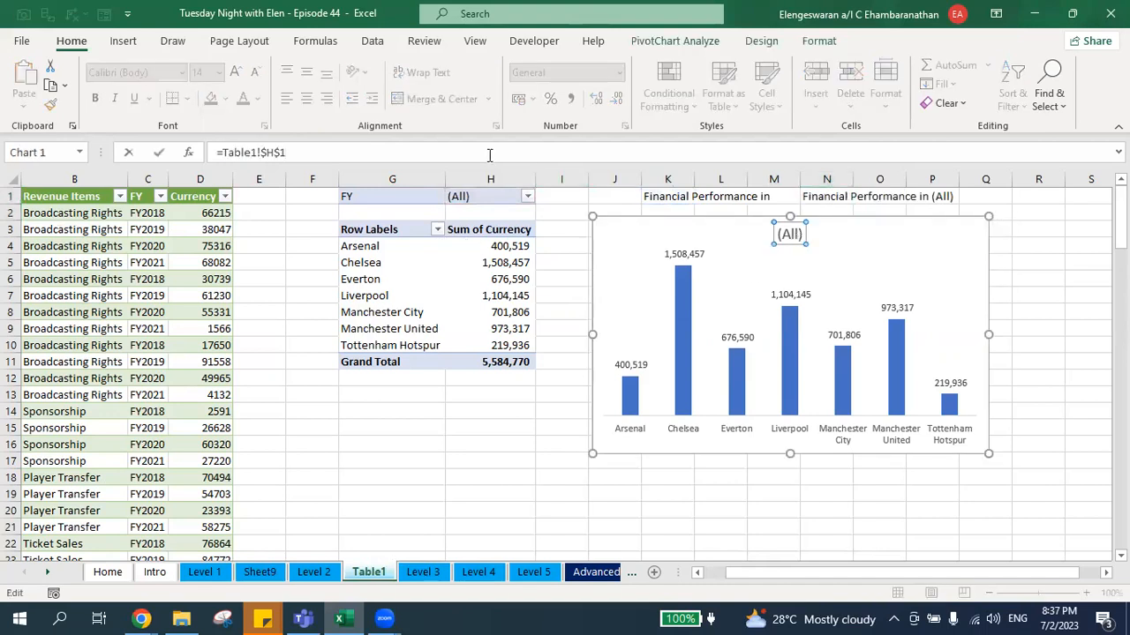
pyautogui.hotkey('ctrl', 'a')
pyautogui.write('=')
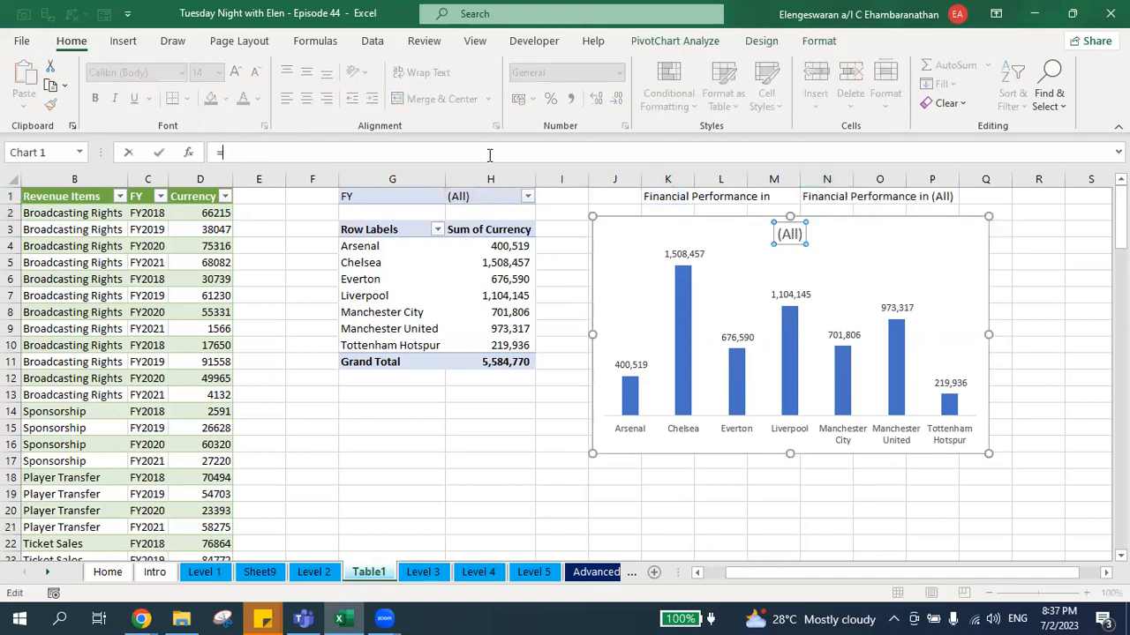
pyautogui.click(832, 198)
pyautogui.press('Return')
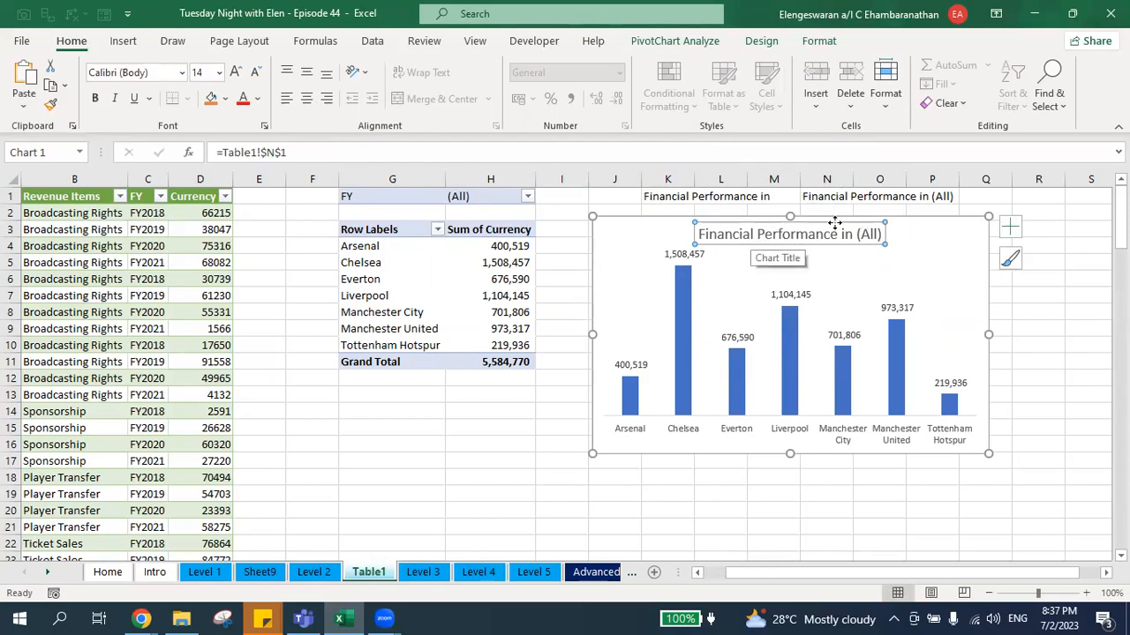
# Insert slicers for the Revenue Items and FY fields of the PivotChart.
pyautogui.click(622, 220)
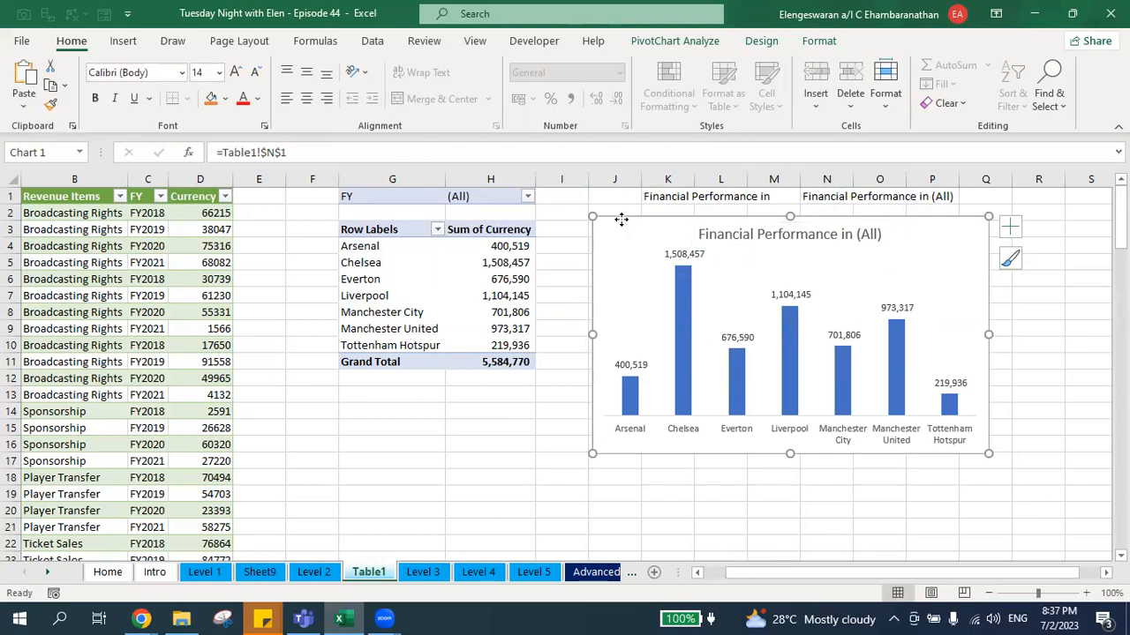
pyautogui.click(698, 42)
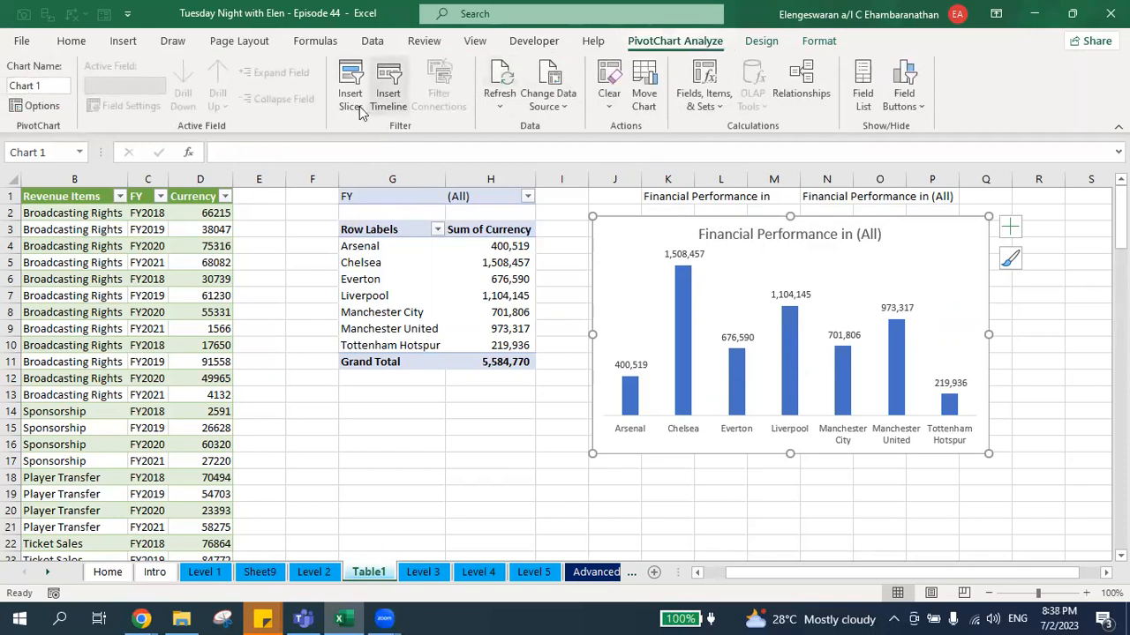
pyautogui.click(357, 110)
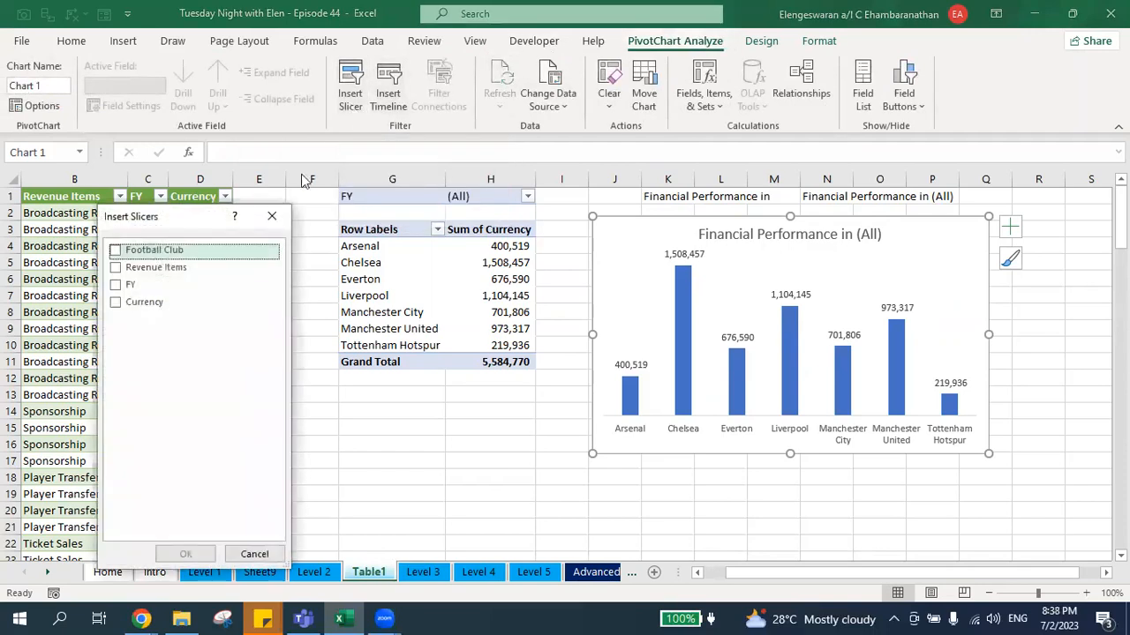
pyautogui.click(115, 285)
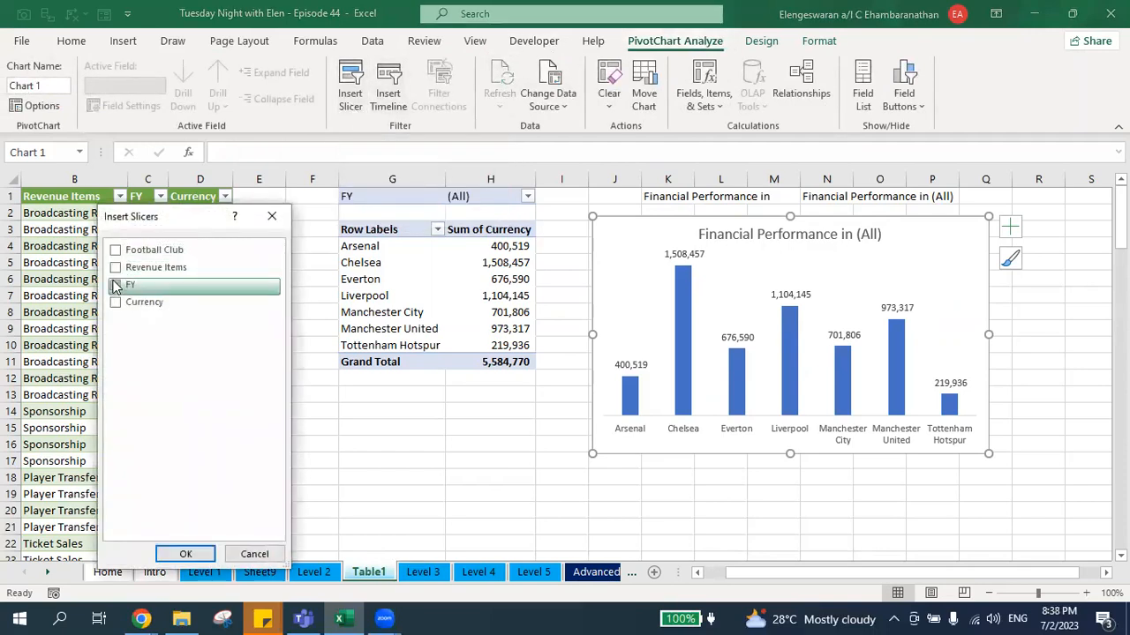
pyautogui.click(116, 267)
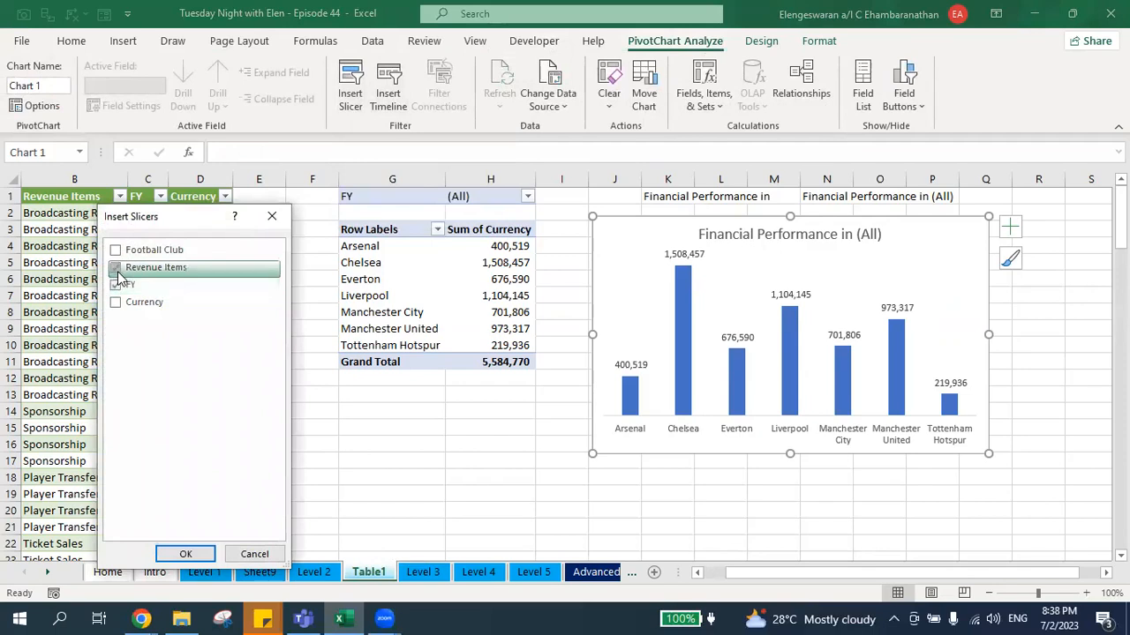
pyautogui.click(186, 554)
# Place the FY slicer just beyond the chart's right edge and the Revenue Items slicer beside it, clear of the PivotTable.
pyautogui.moveTo(616, 294); pyautogui.dragTo(1097, 198)
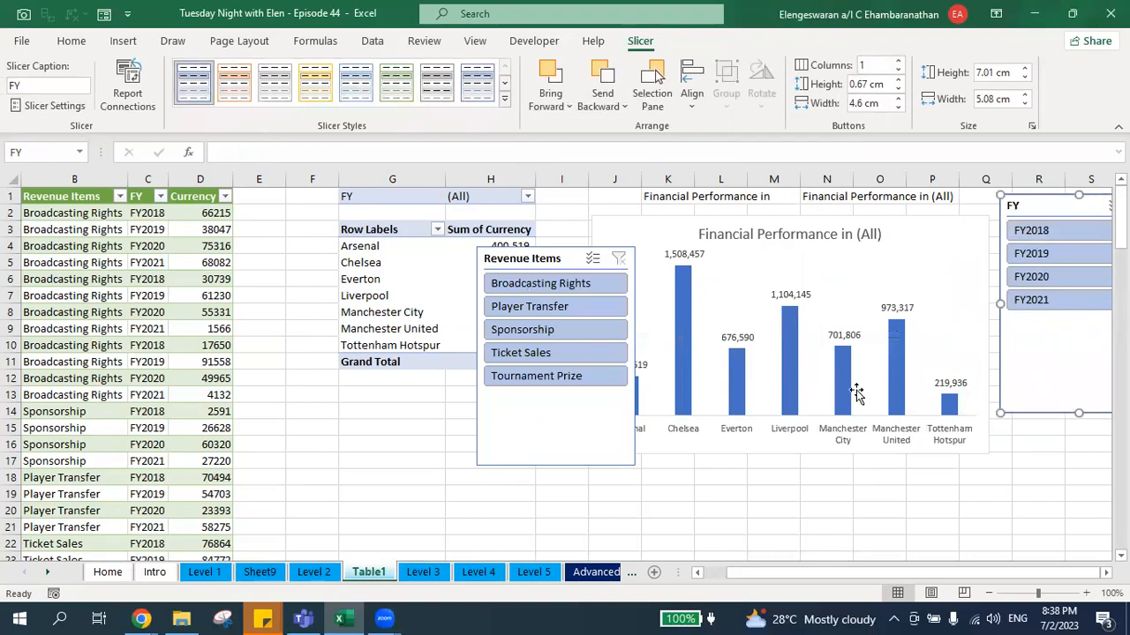
pyautogui.hscroll(4, 856, 393)
pyautogui.click(311, 259)
pyautogui.moveTo(291, 258); pyautogui.dragTo(998, 200)
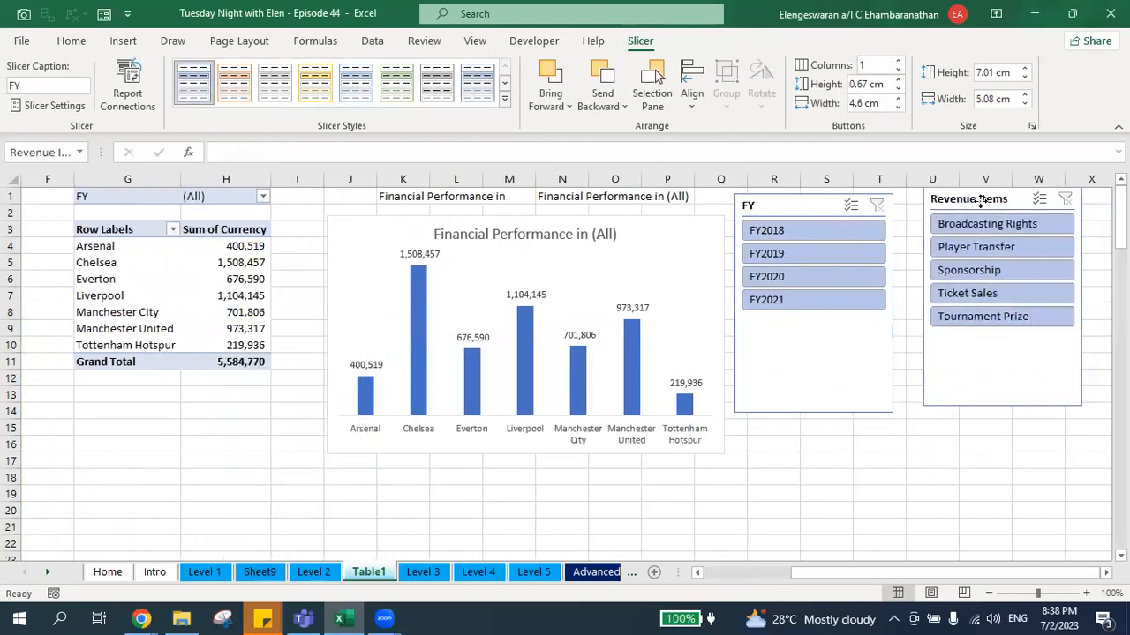
# Filter the chart by FY2020 and FY2021 in turn, and limit the revenue items to Sponsorship.
pyautogui.click(856, 282)
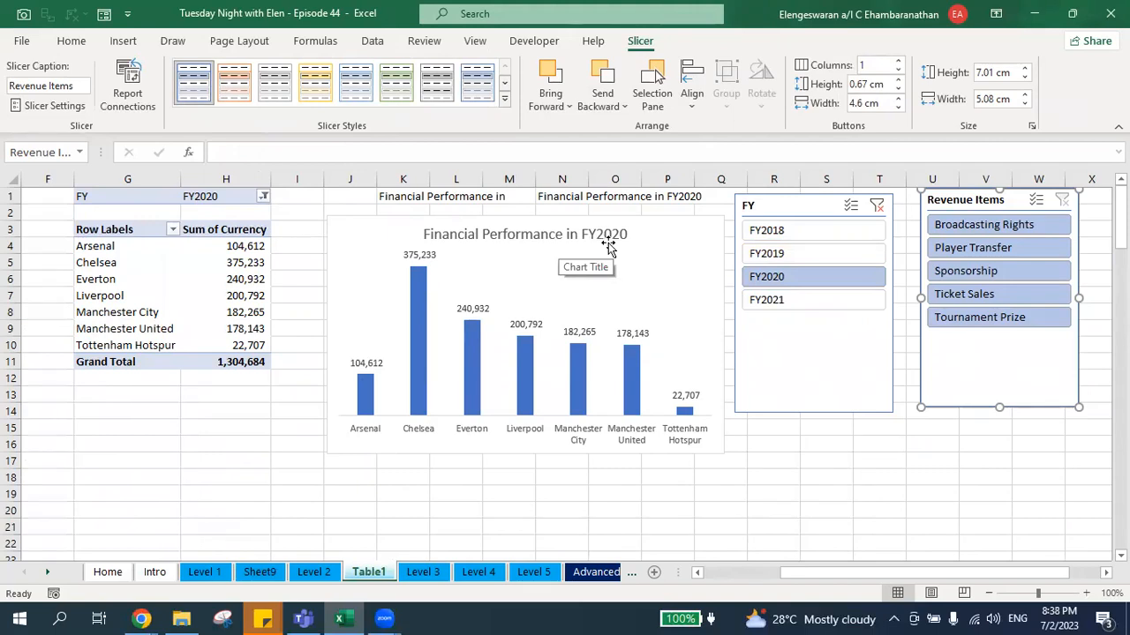
pyautogui.click(763, 301)
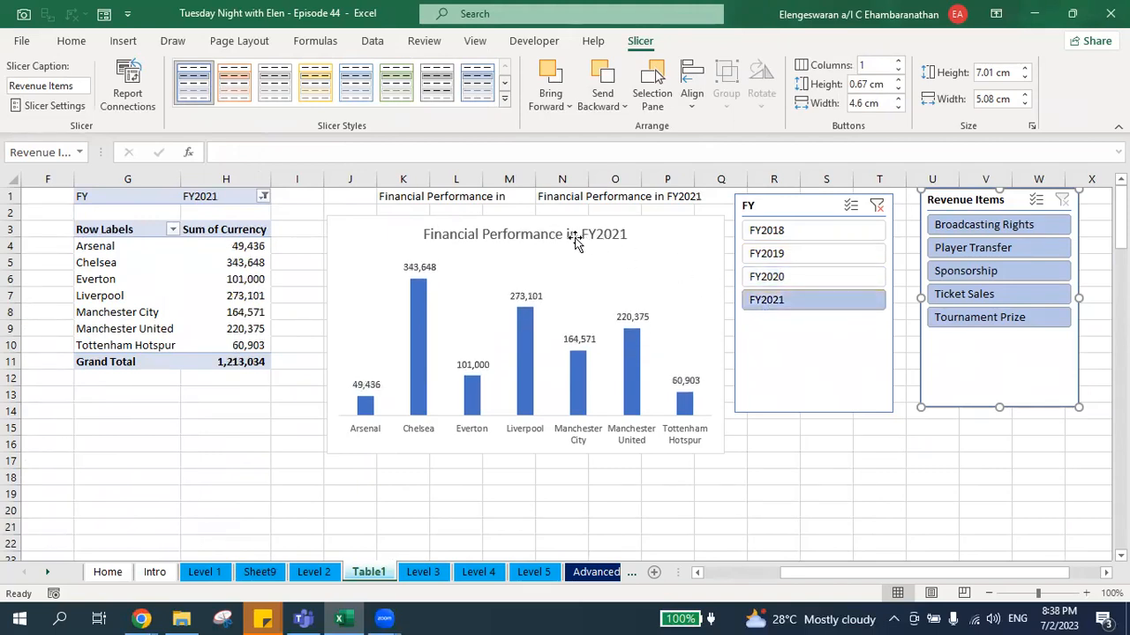
pyautogui.click(970, 278)
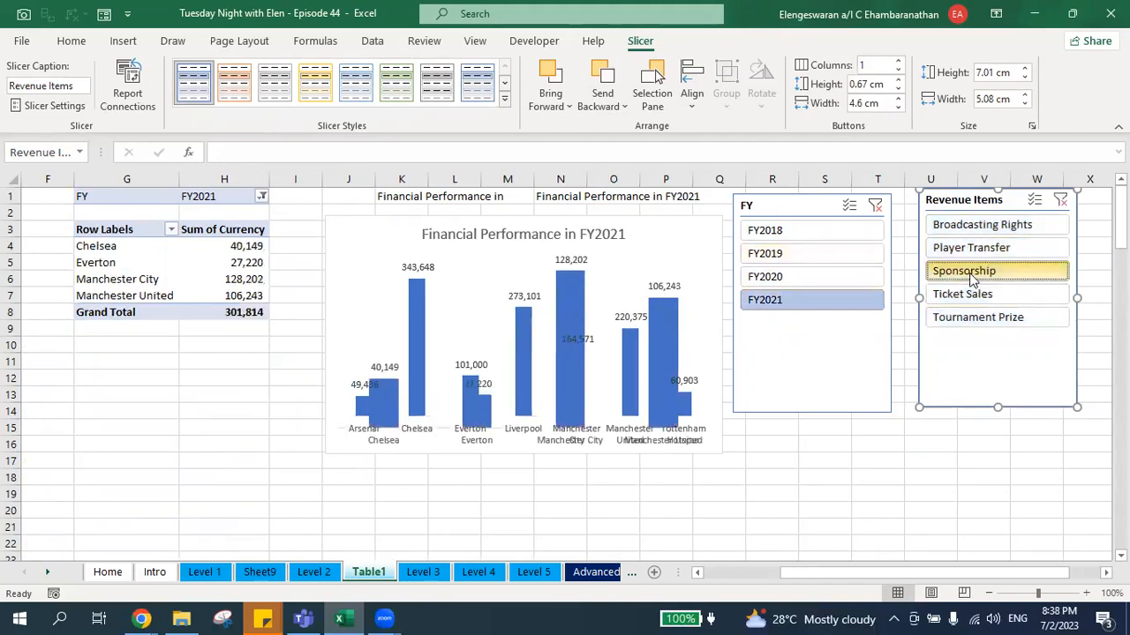
# Format the chart's column series so that the fill colors vary by point.
pyautogui.moveTo(578, 340)
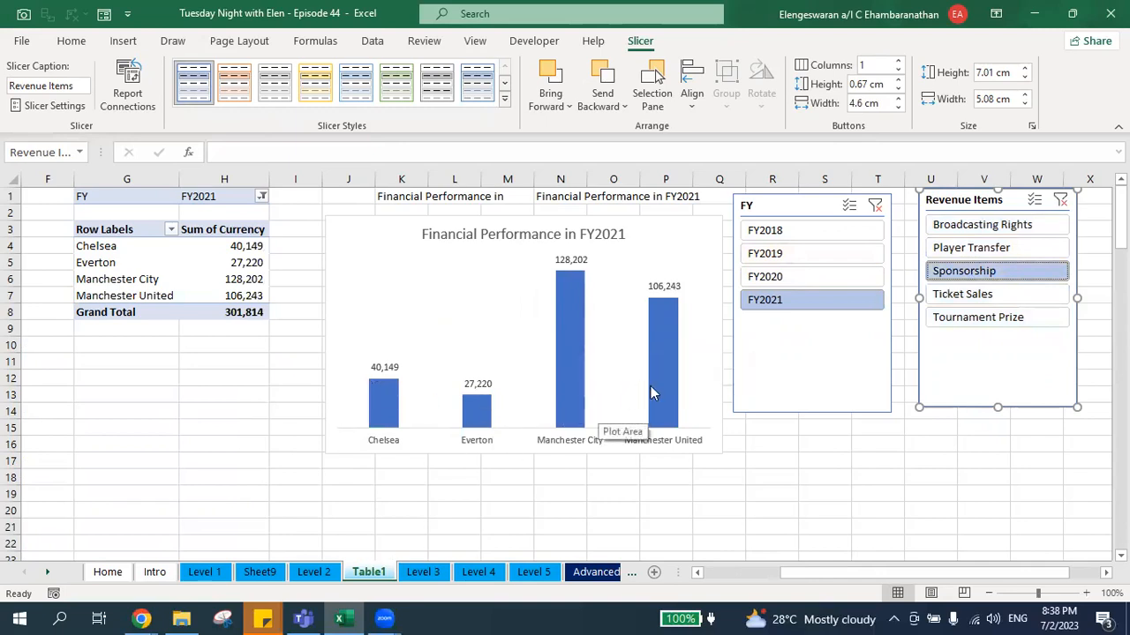
pyautogui.moveTo(652, 388)
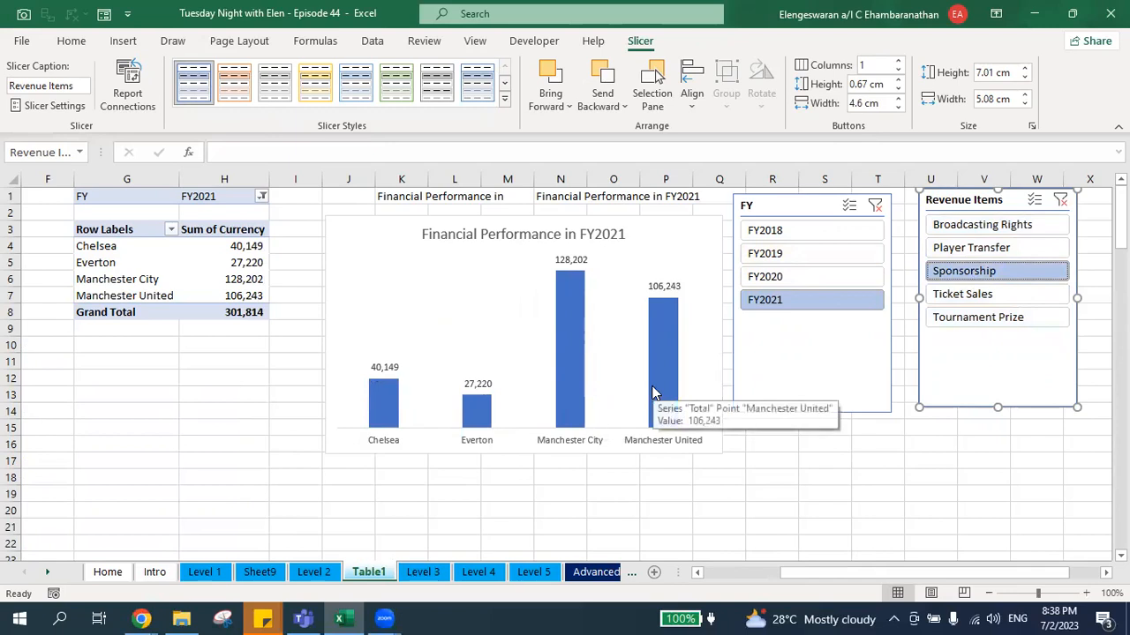
pyautogui.click(660, 354)
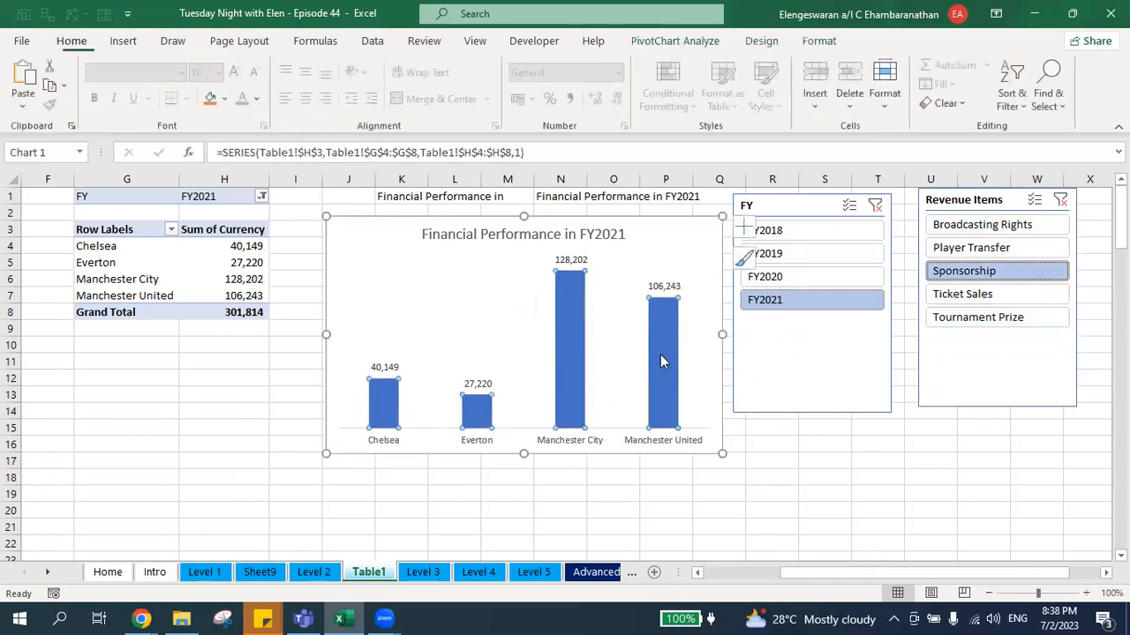
pyautogui.rightClick(662, 357)
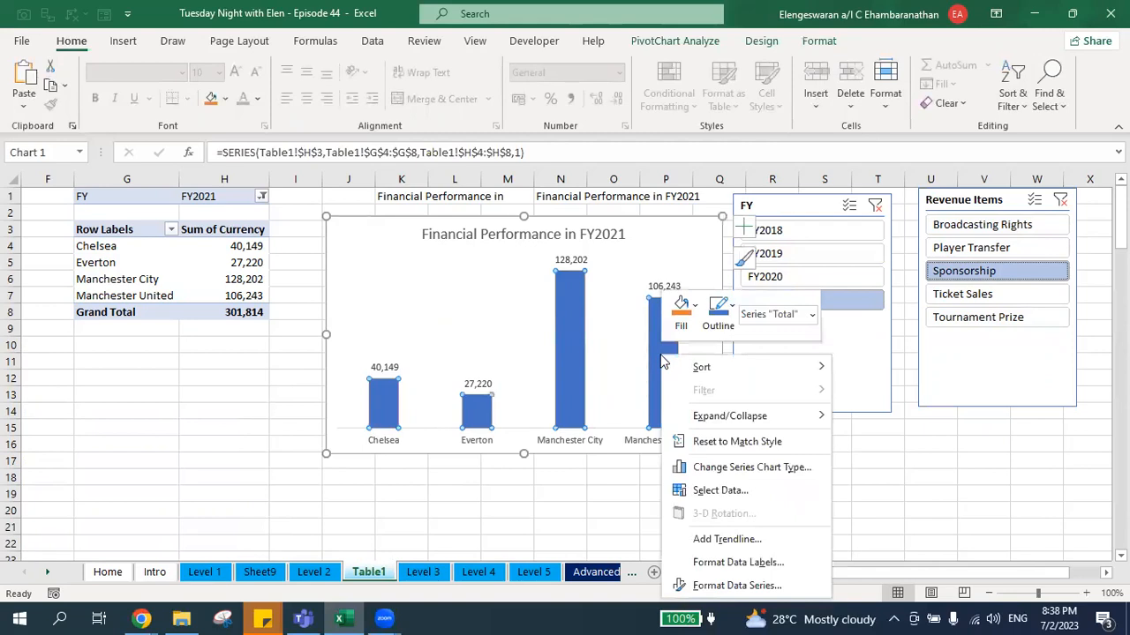
pyautogui.click(738, 586)
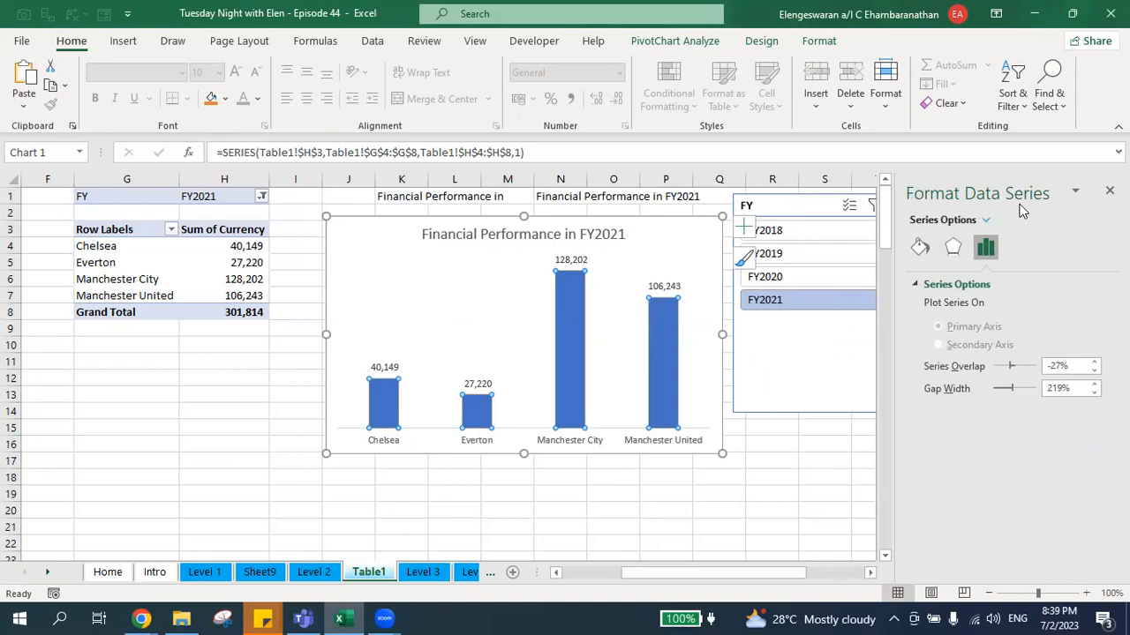
pyautogui.click(917, 250)
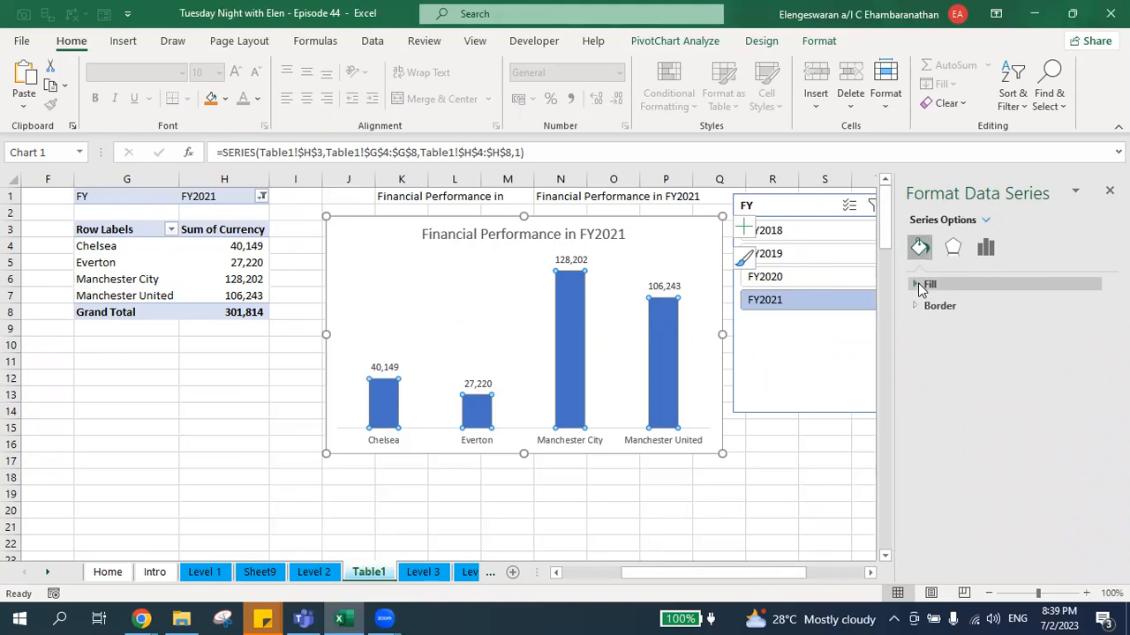
pyautogui.click(920, 287)
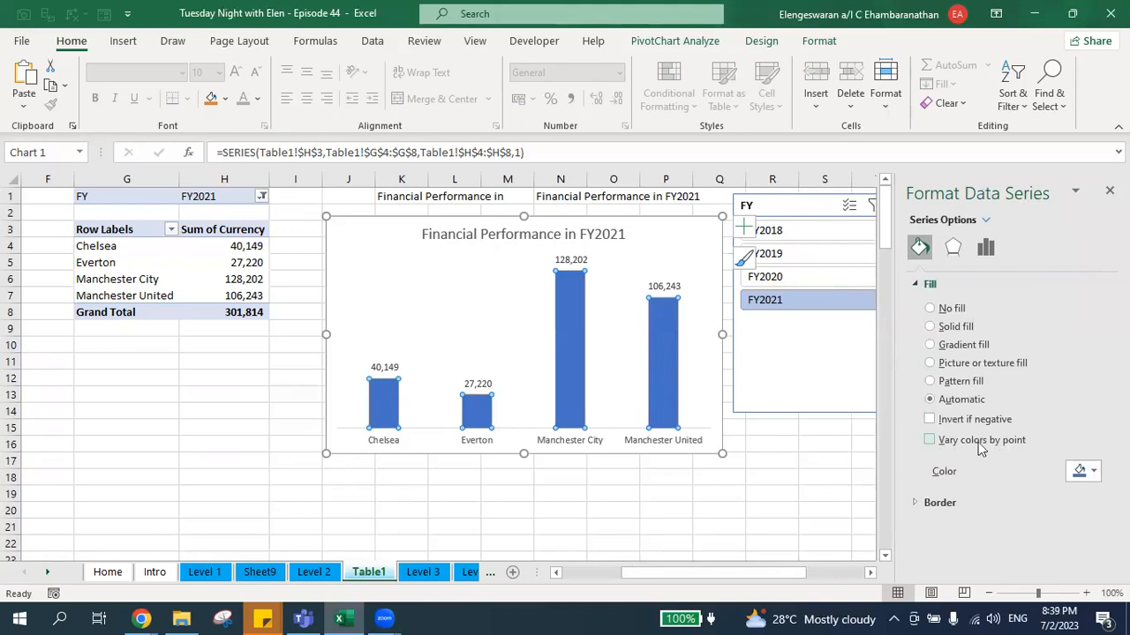
pyautogui.click(934, 440)
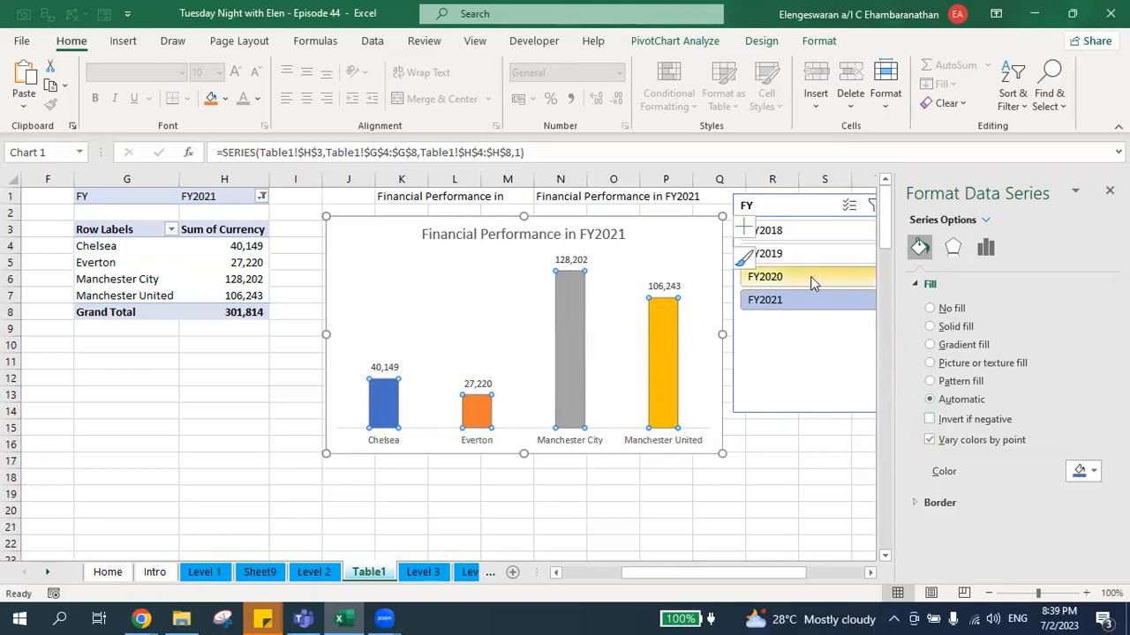
# Switch the FY slicer filter to FY2018 and on to FY2019 to check the multicoloured columns.
pyautogui.click(800, 233)
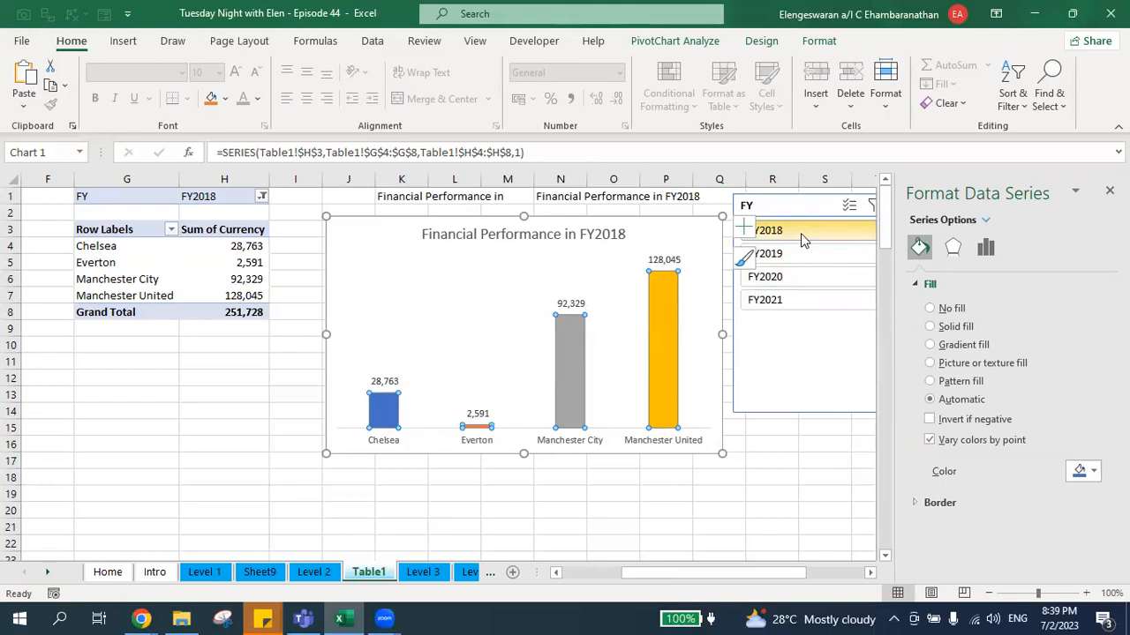
pyautogui.click(801, 250)
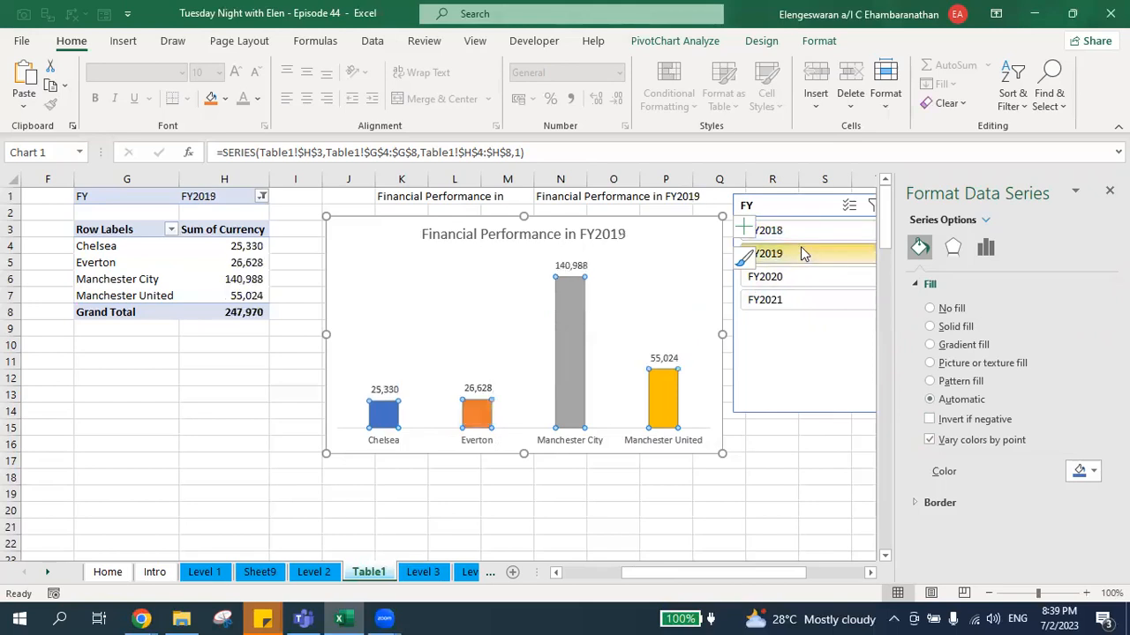